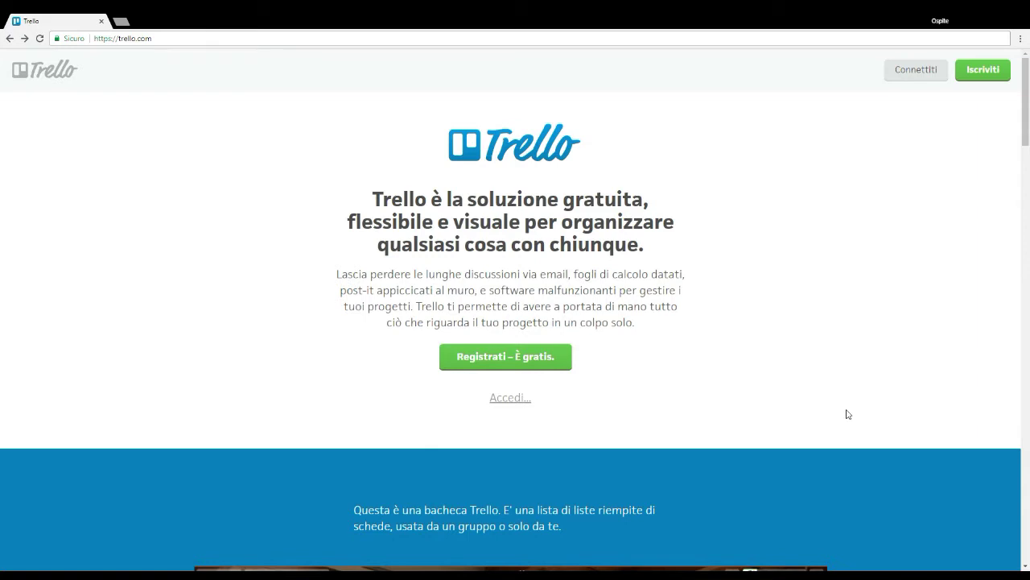
# From the trello.com home page, start signing up for a free Trello account.
pyautogui.click(539, 356)
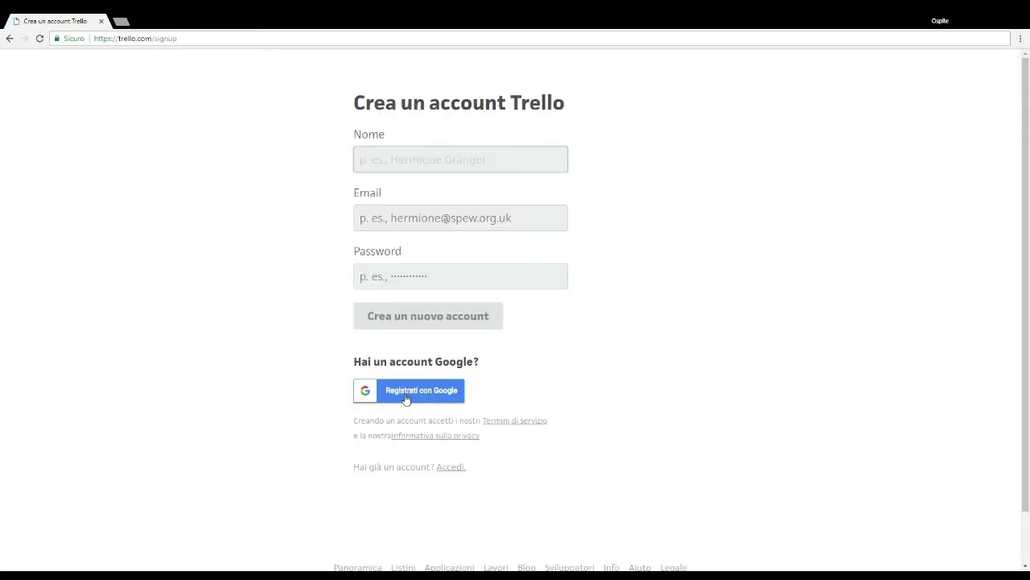
# Sign up with Google, entering the account's email address and password.
pyautogui.click(419, 392)
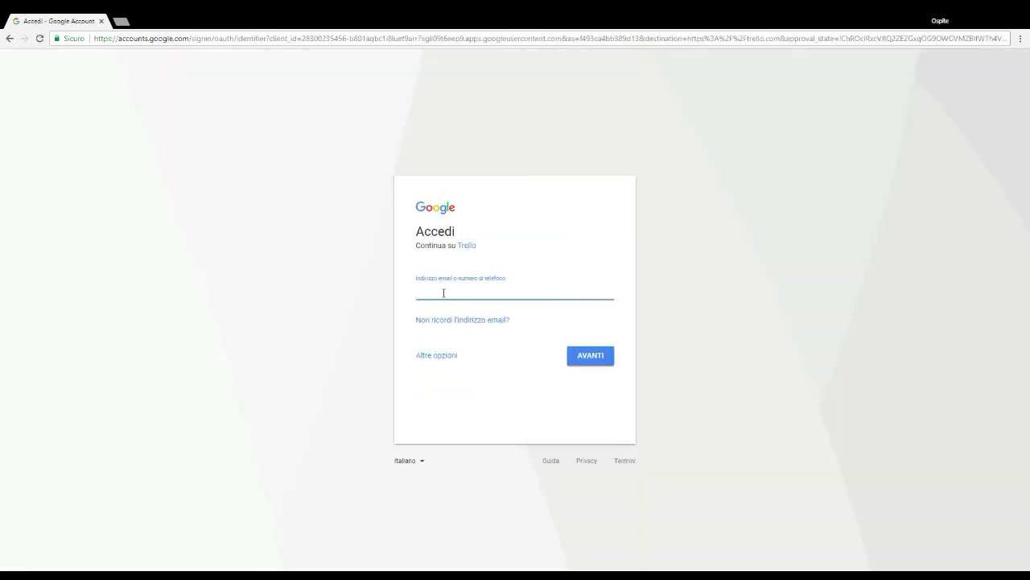
pyautogui.write('unreadable')
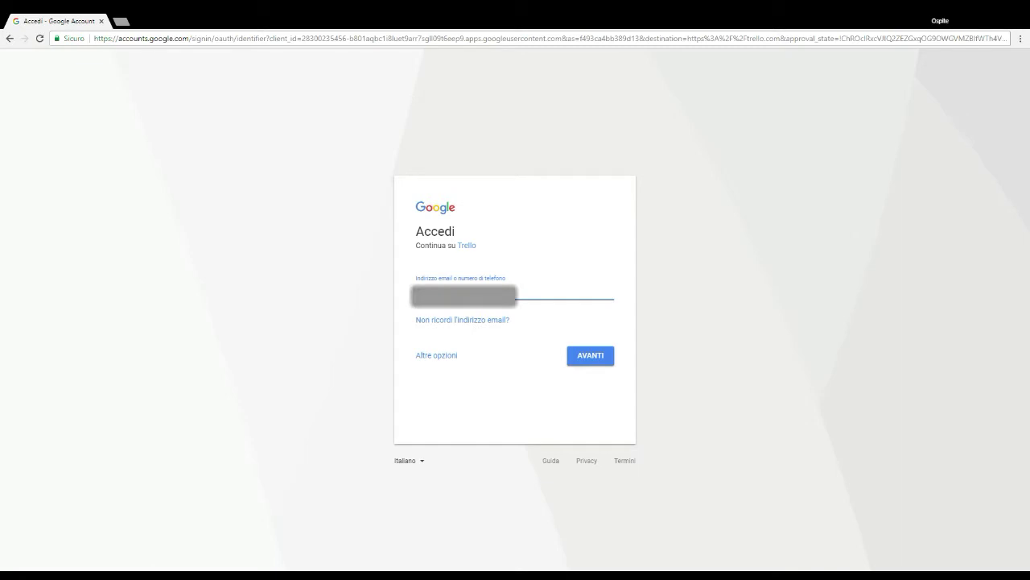
pyautogui.press('Return')
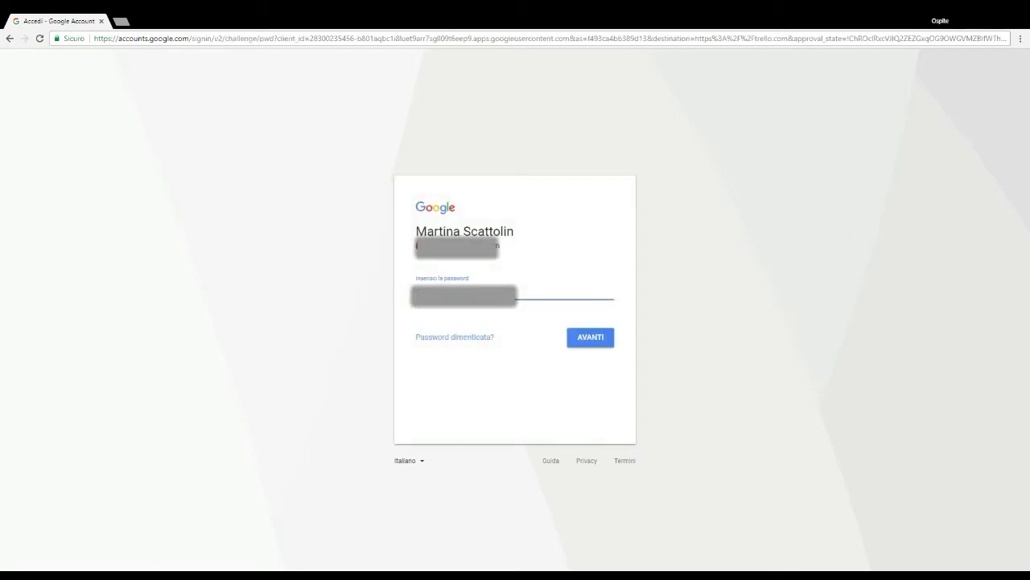
pyautogui.press('Return')
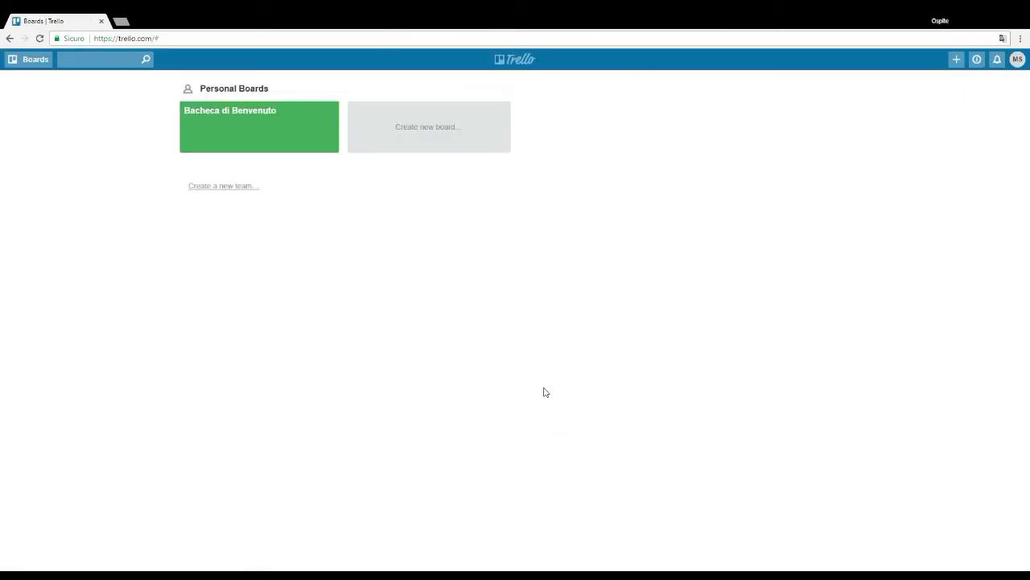
# Keep the Trello interface language set to English (US).
pyautogui.click(1018, 59)
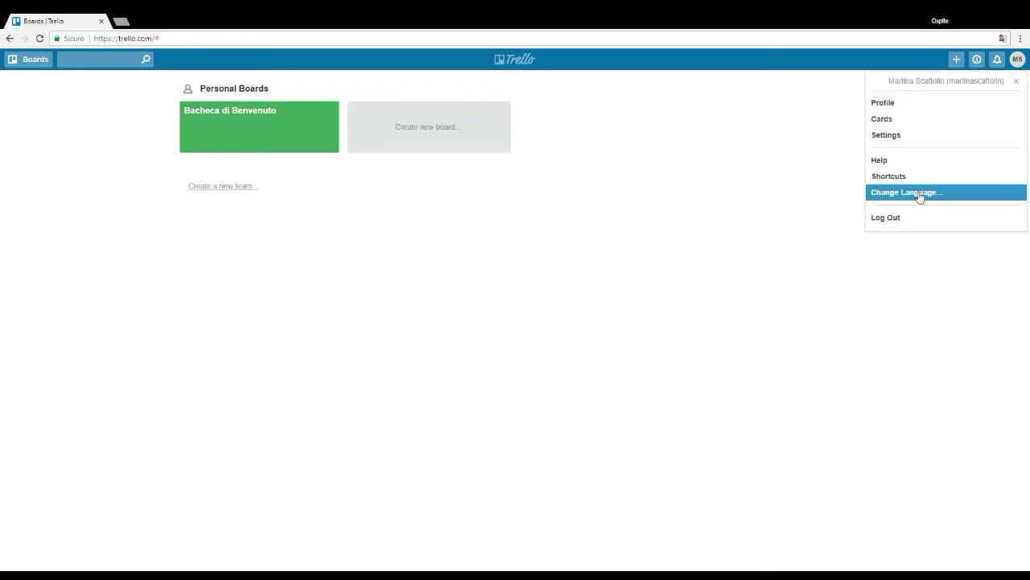
pyautogui.click(920, 196)
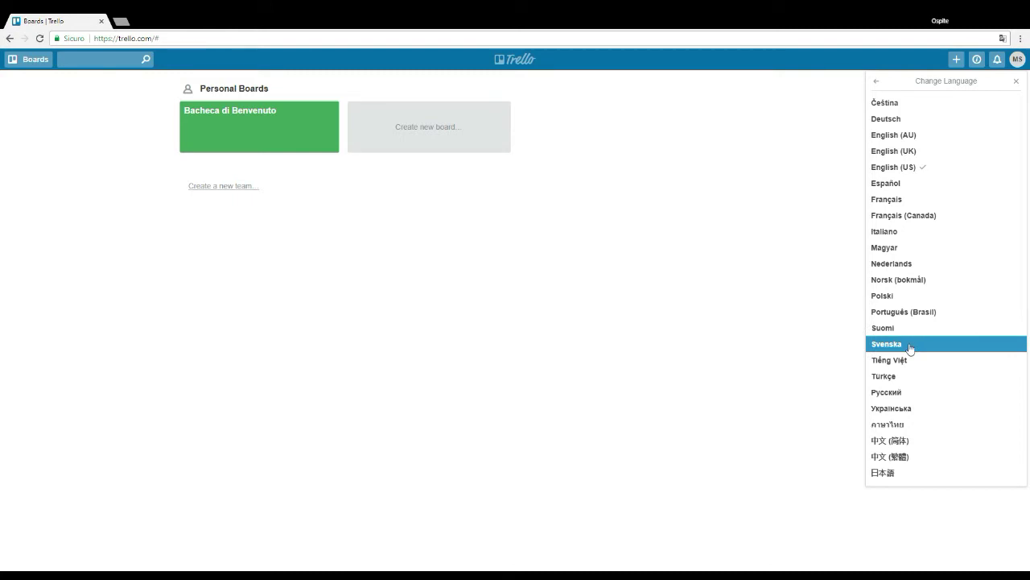
pyautogui.click(916, 174)
pyautogui.click(442, 256)
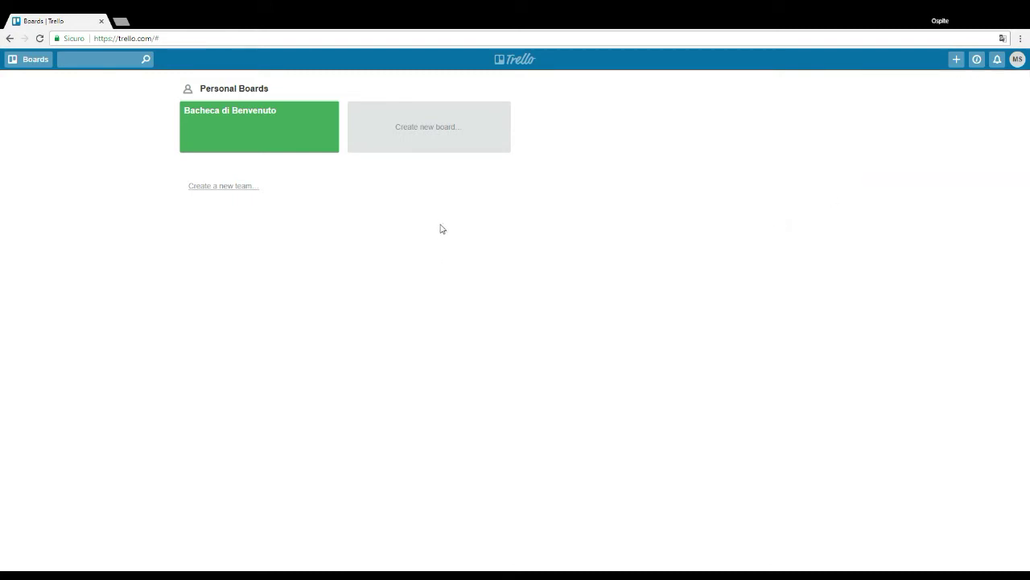
# Create a new board titled Teaching.
pyautogui.click(433, 139)
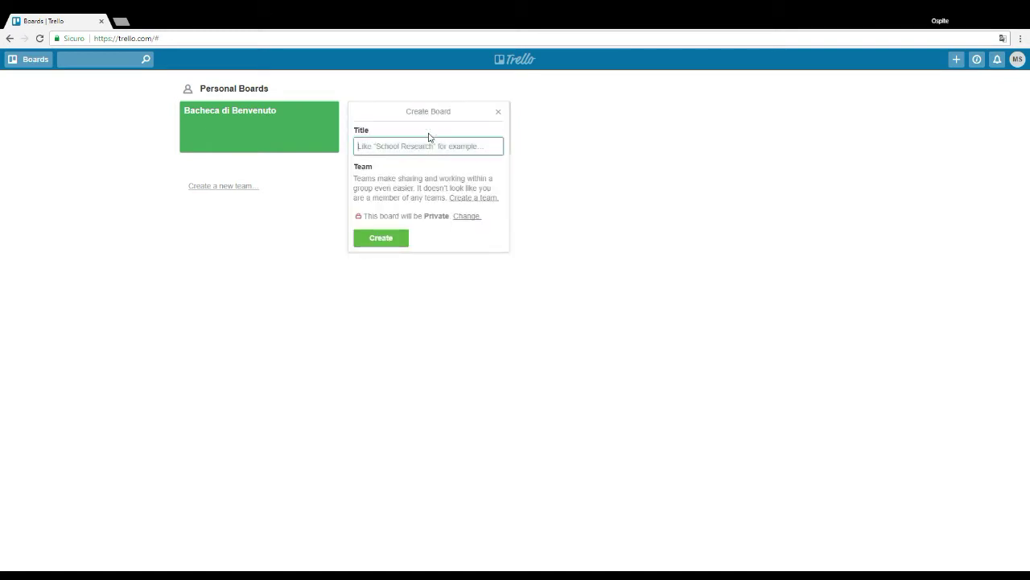
pyautogui.write('Teaching')
pyautogui.press('Return')
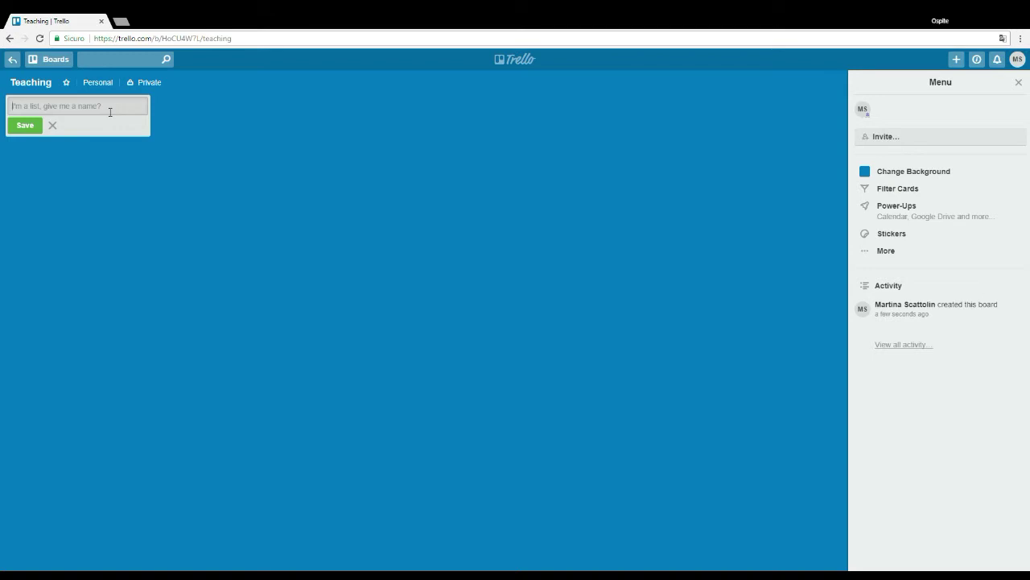
# Add lists 20/01/2018, 21/01/2018 and 19/01/2018, then move 21/01/2018 to the far left.
pyautogui.write('20/01/2018')
pyautogui.press('Return')
pyautogui.click(99, 117)
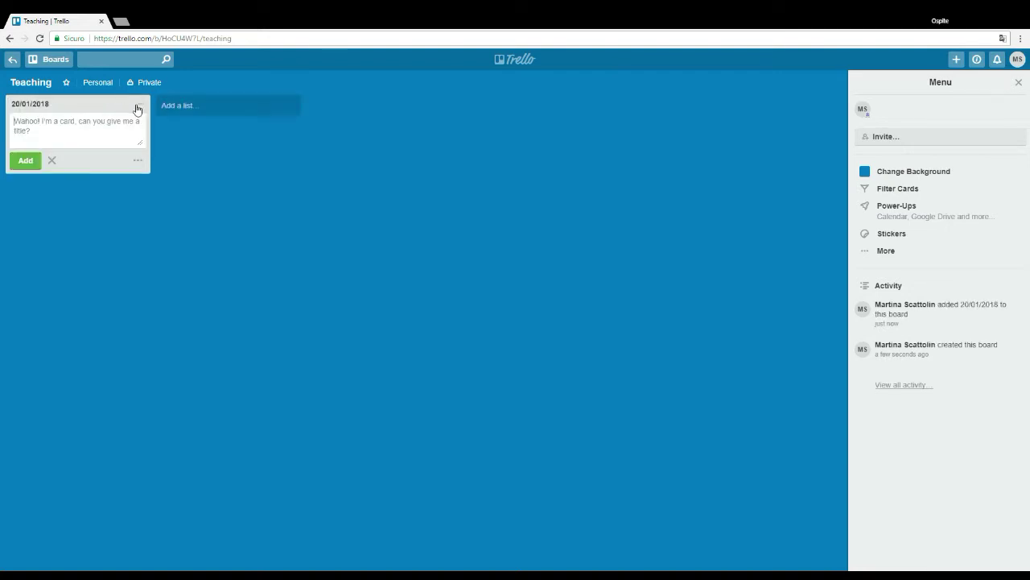
pyautogui.click(194, 109)
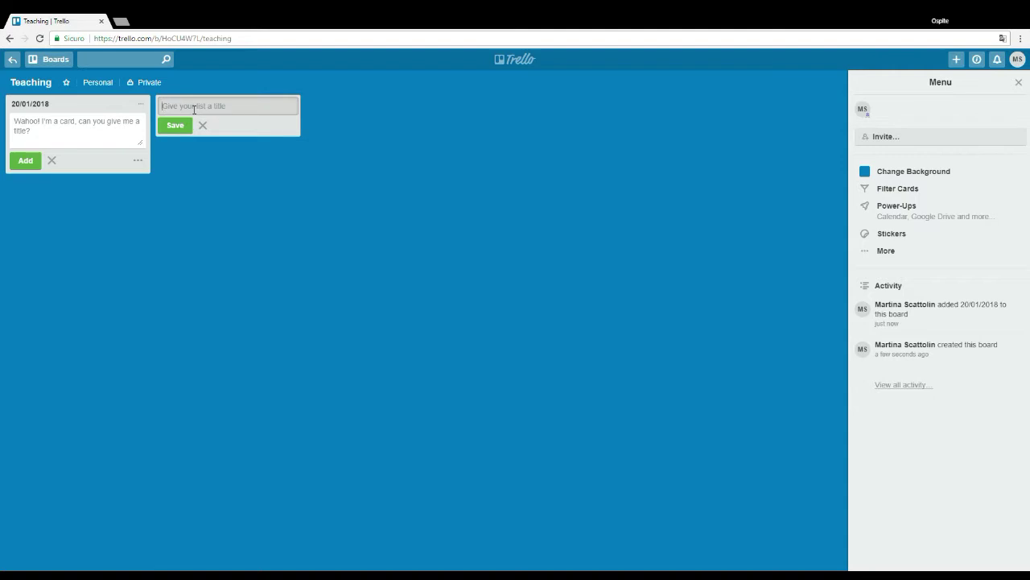
pyautogui.write('21/01/2018')
pyautogui.press('Return')
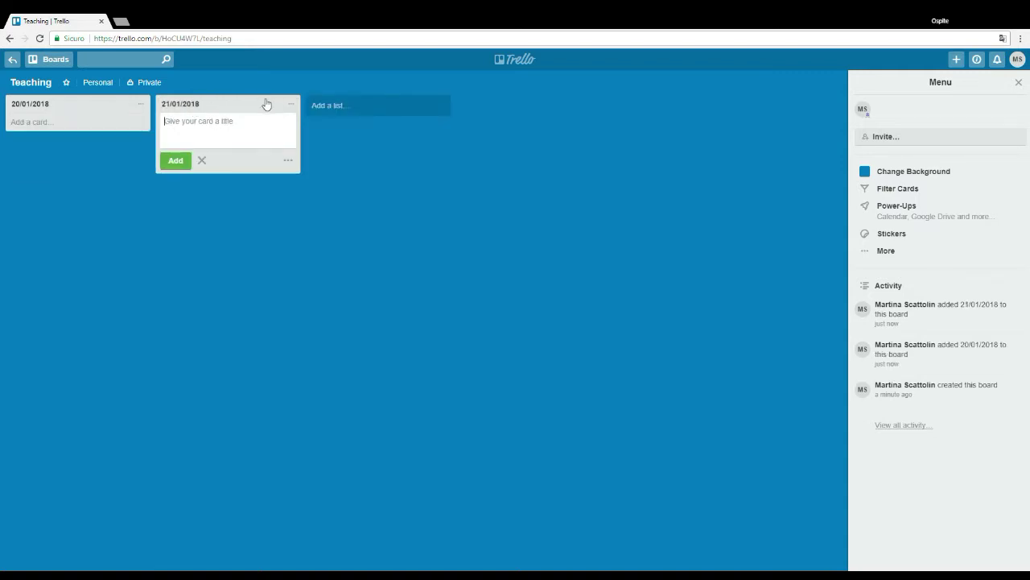
pyautogui.click(329, 105)
pyautogui.write('19/01/2018')
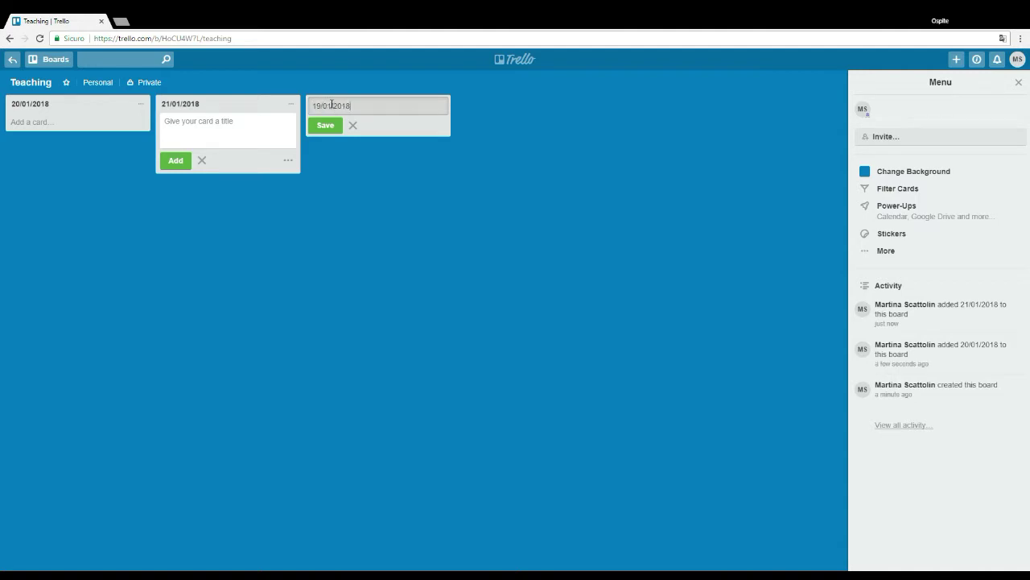
pyautogui.press('Return')
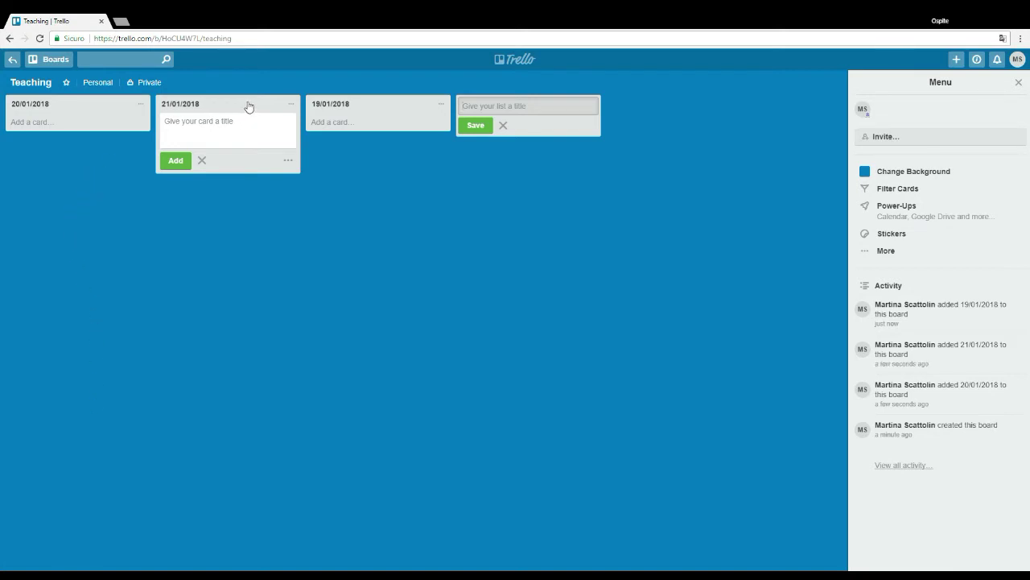
pyautogui.moveTo(248, 104); pyautogui.dragTo(48, 111)
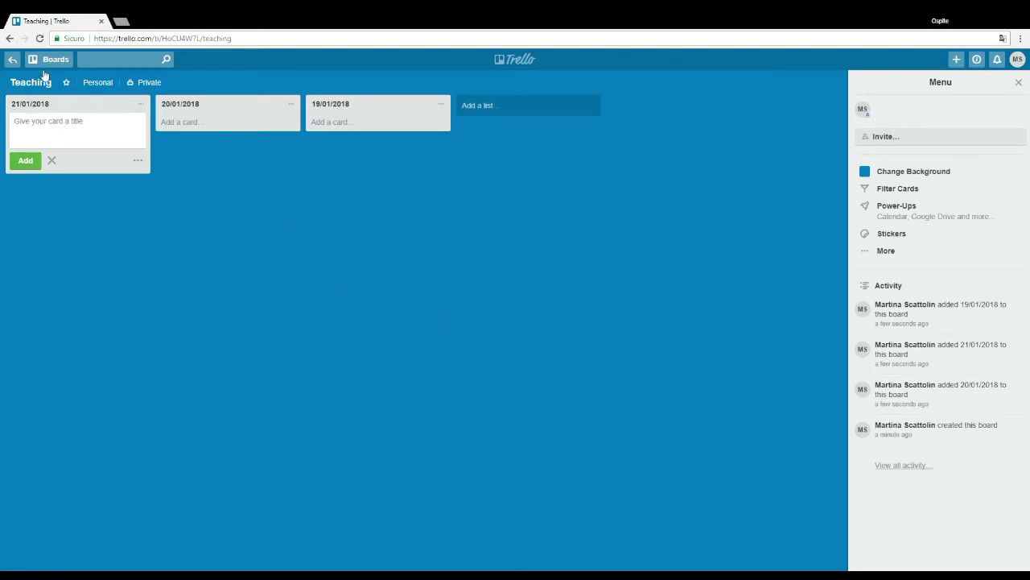
# Add cards Ashley, Cody and John to the 19/01/2018 list and open Ashley's card.
pyautogui.click(343, 126)
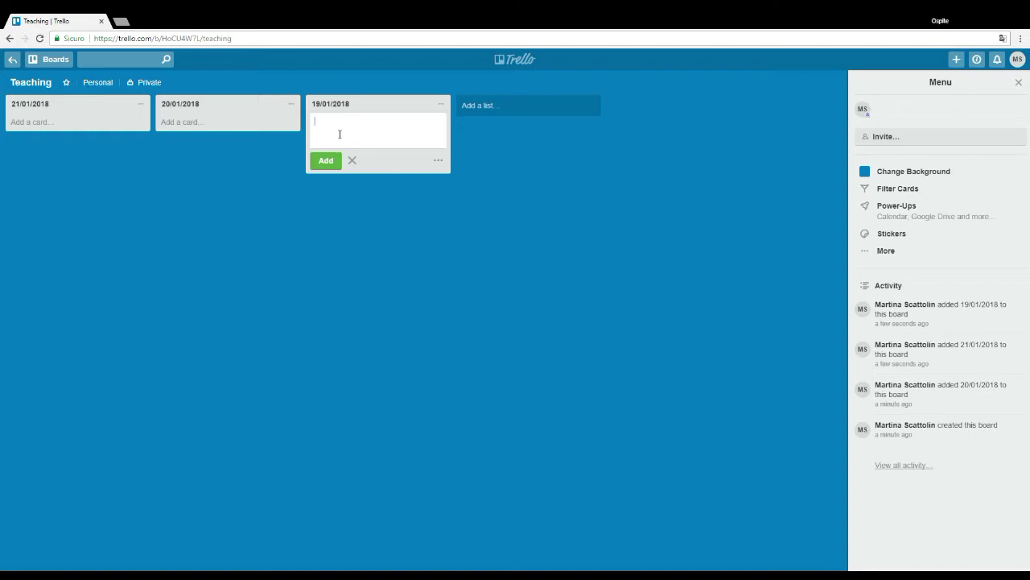
pyautogui.write('Ashley')
pyautogui.press('Return')
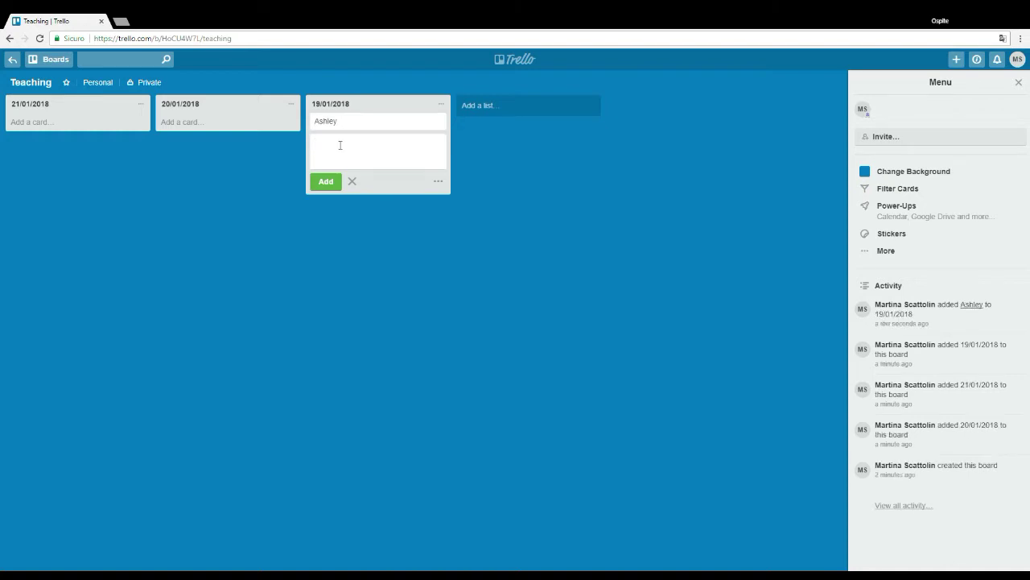
pyautogui.write('Cody')
pyautogui.press('Return')
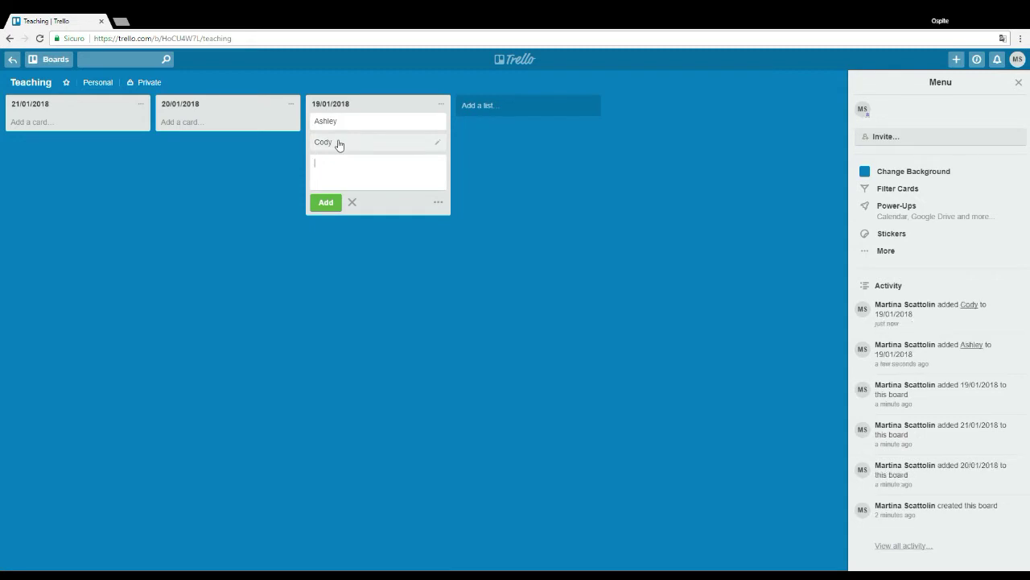
pyautogui.write('Jon')
pyautogui.write('n')
pyautogui.press('Return')
pyautogui.press('Escape')
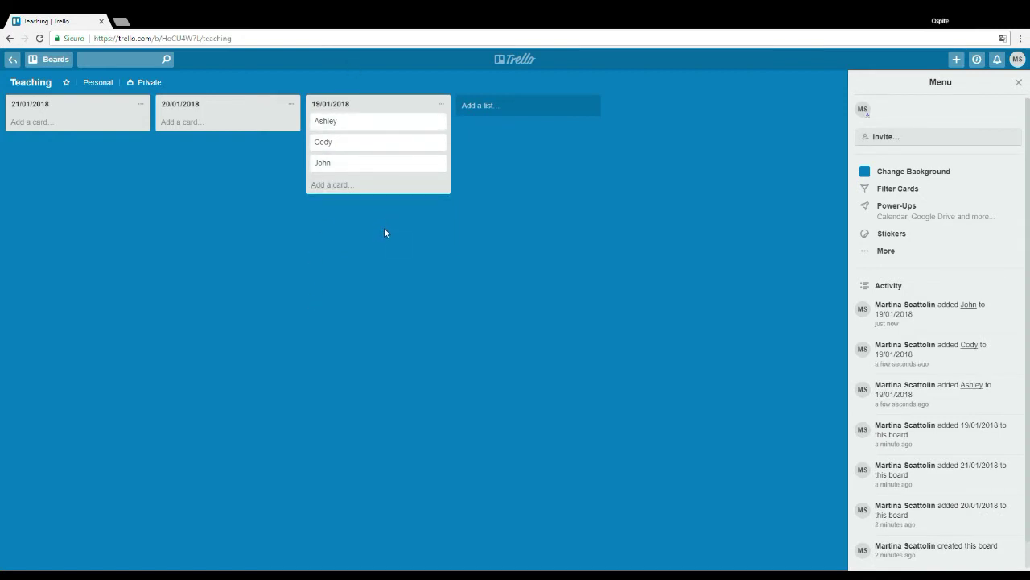
pyautogui.click(357, 128)
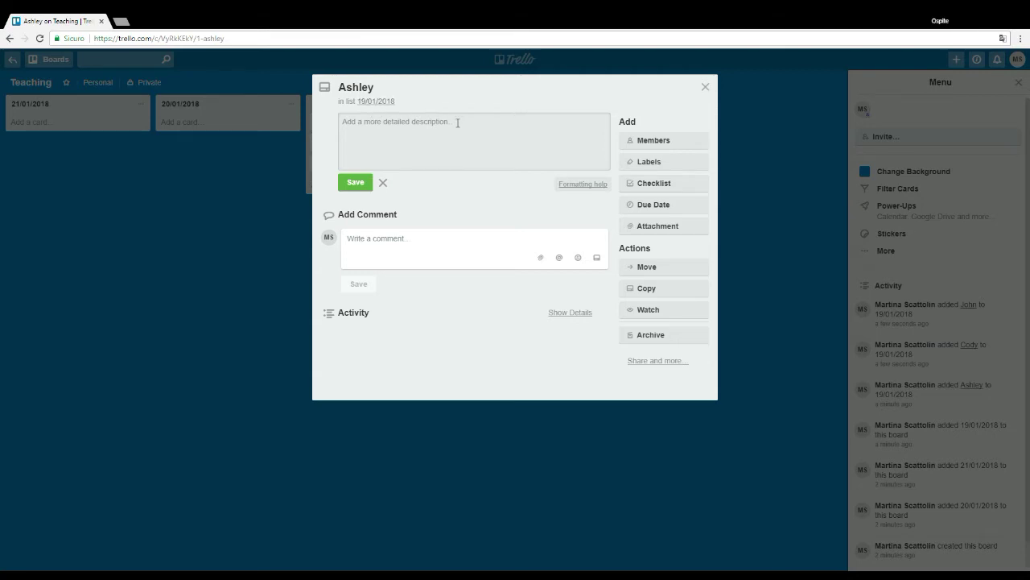
# Reopen Ashley's card labels and name the blue label Total Beginners.
pyautogui.click(705, 87)
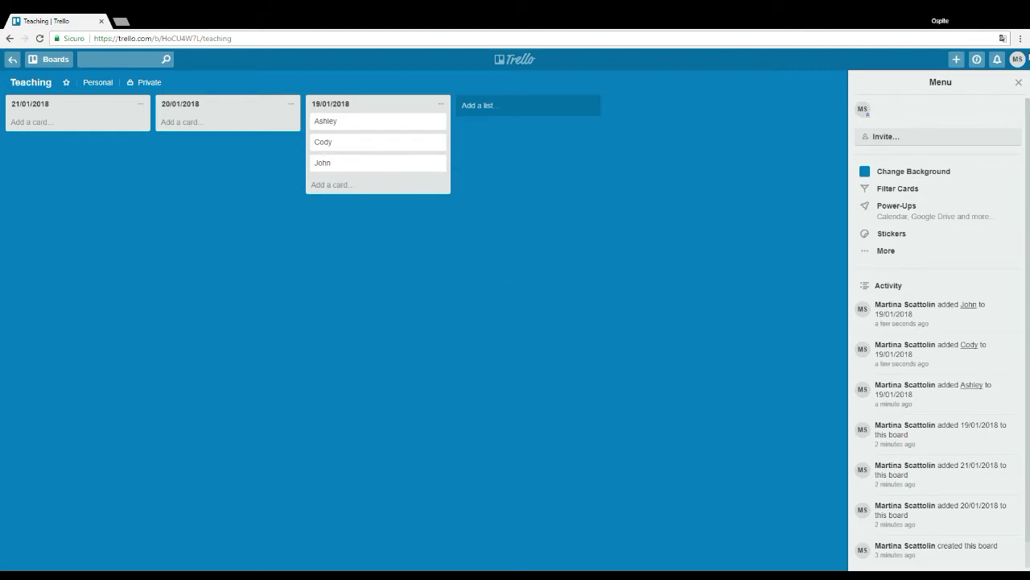
pyautogui.click(1020, 83)
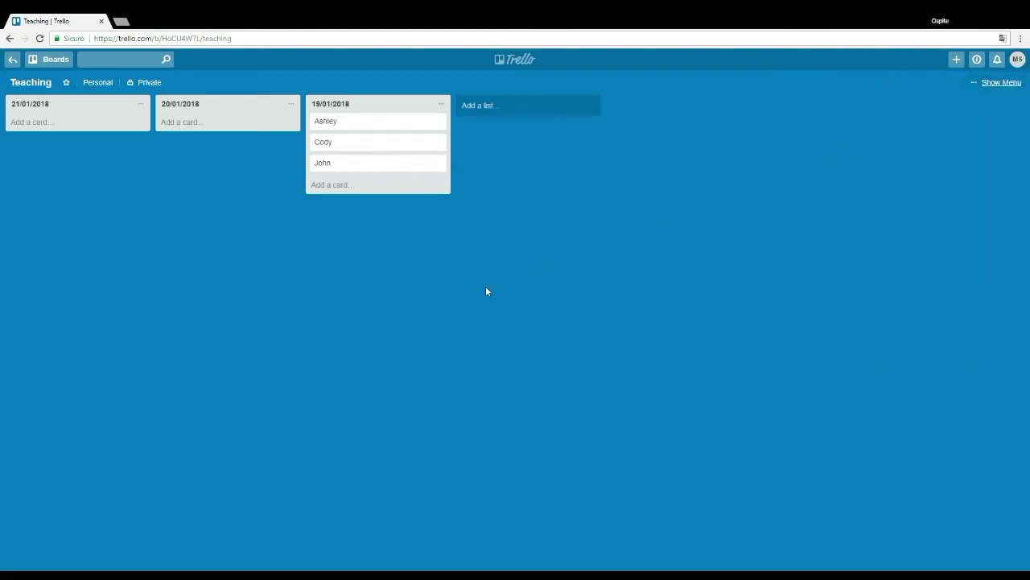
pyautogui.click(416, 125)
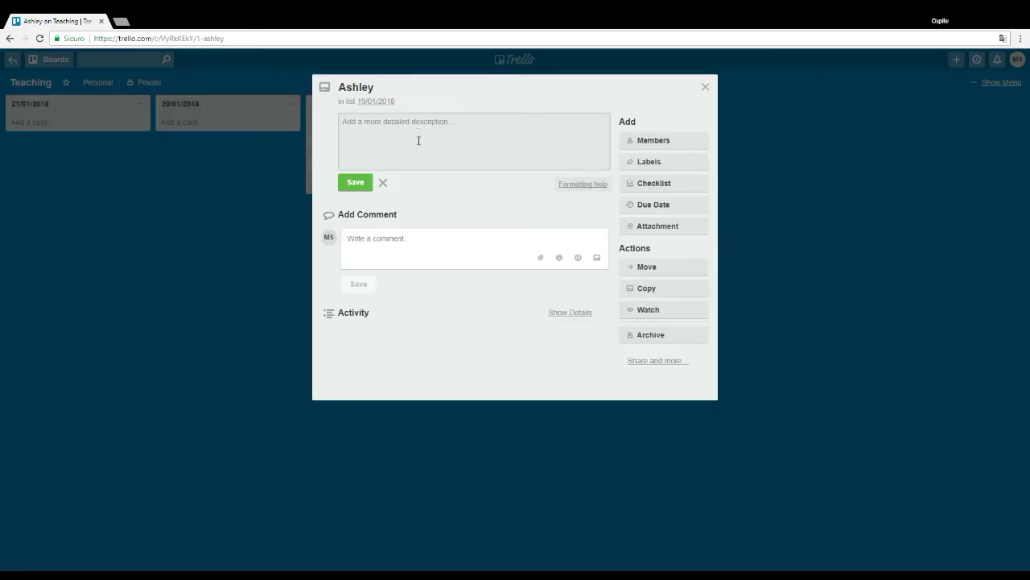
pyautogui.click(635, 163)
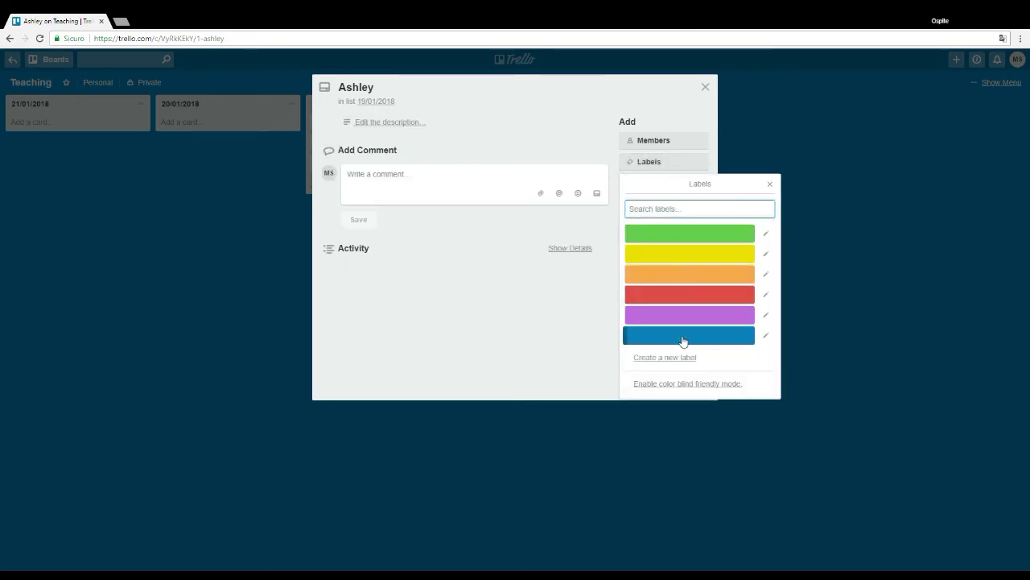
pyautogui.click(765, 335)
pyautogui.write('T')
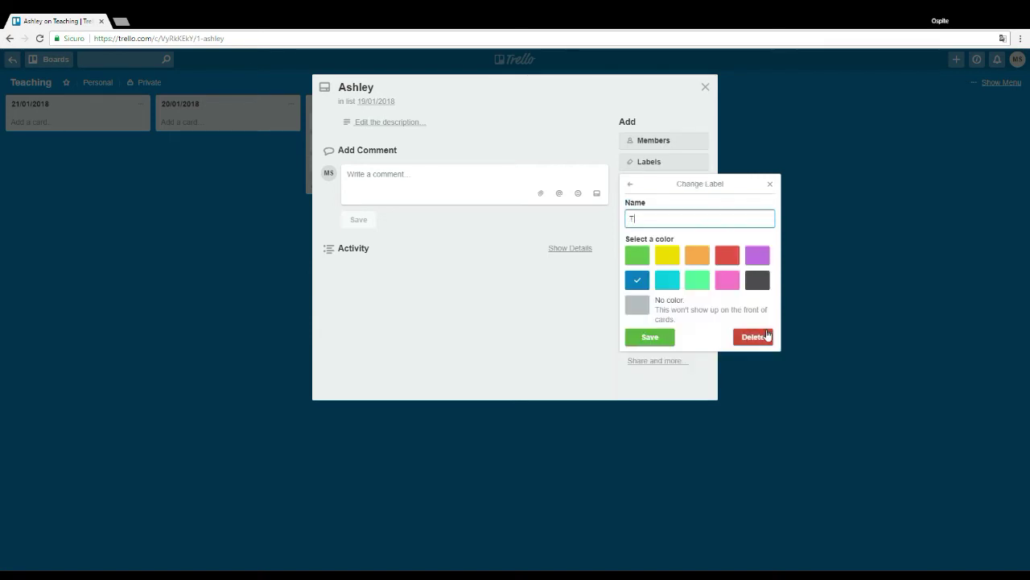
pyautogui.write('otal Beginners')
pyautogui.click(675, 335)
# Name the green label Beginners, yellow Intermediate and red Advanced.
pyautogui.click(740, 226)
pyautogui.write('Beginners')
pyautogui.click(665, 336)
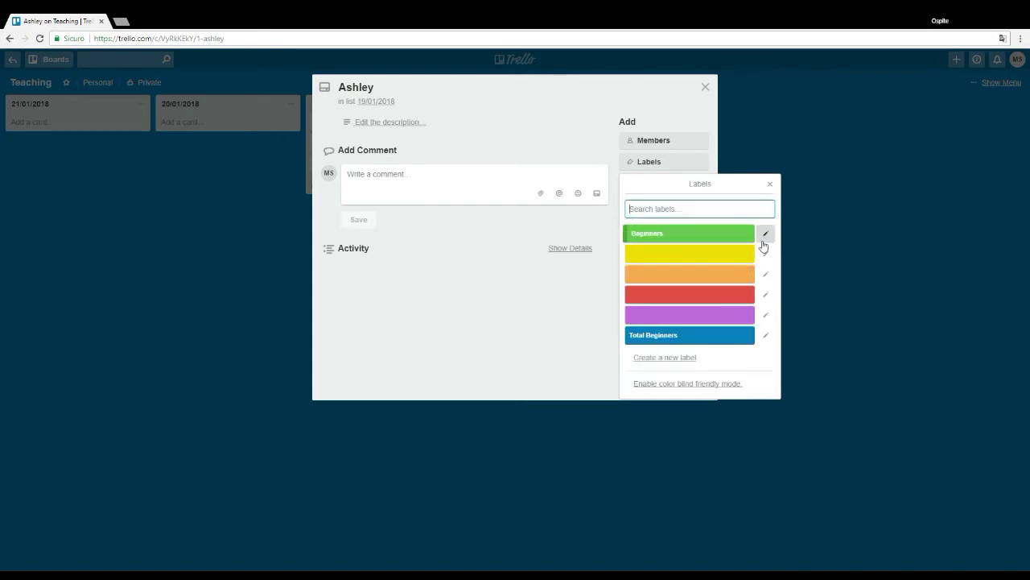
pyautogui.click(765, 256)
pyautogui.write('I')
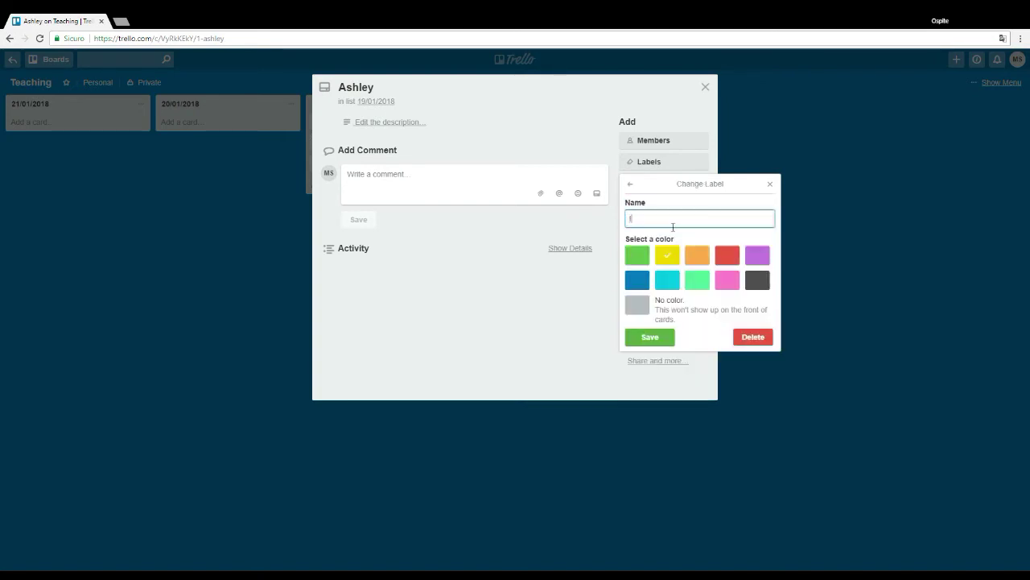
pyautogui.write('ntermediate')
pyautogui.click(650, 336)
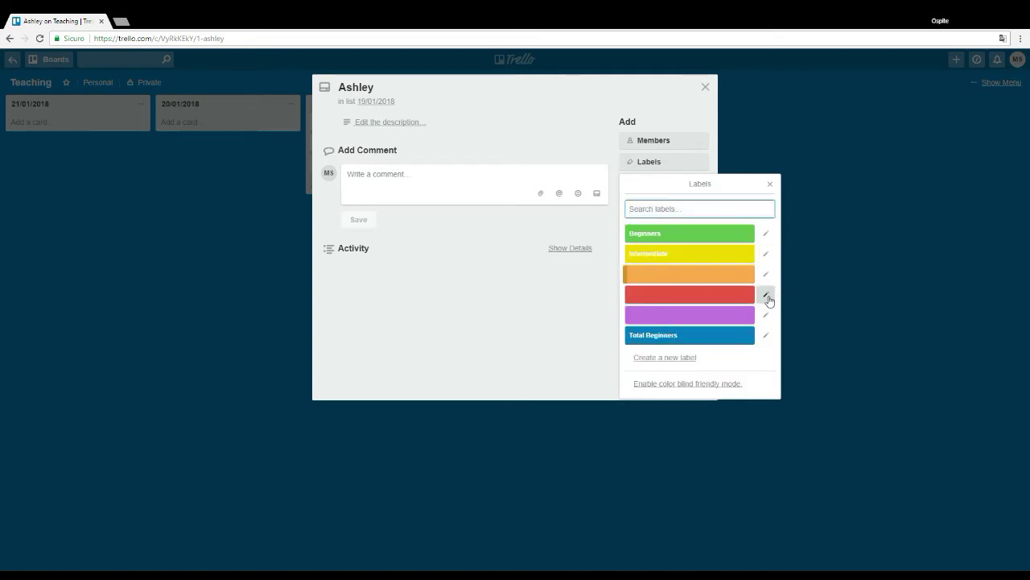
pyautogui.click(766, 295)
pyautogui.write('Ad')
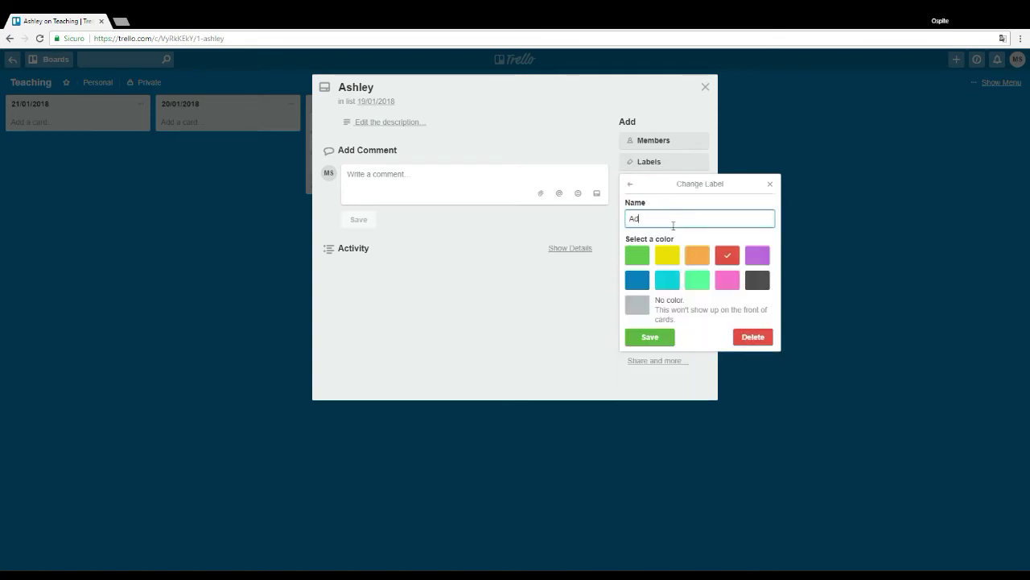
pyautogui.write('vanced')
pyautogui.click(665, 338)
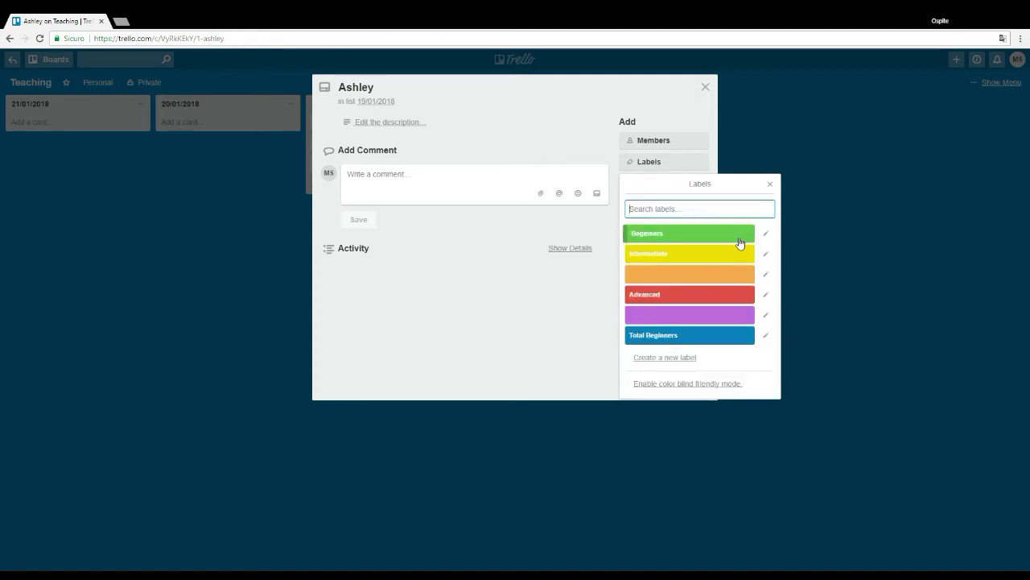
# Name the purple label Homework and recolour orange to dark grey named No show.
pyautogui.click(765, 319)
pyautogui.write('Hom')
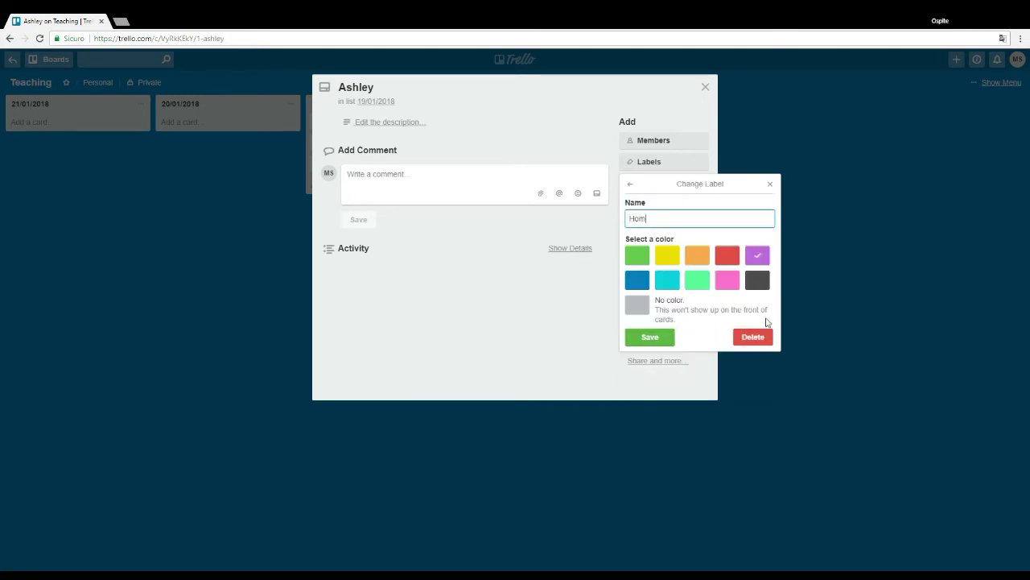
pyautogui.write('ework')
pyautogui.click(671, 336)
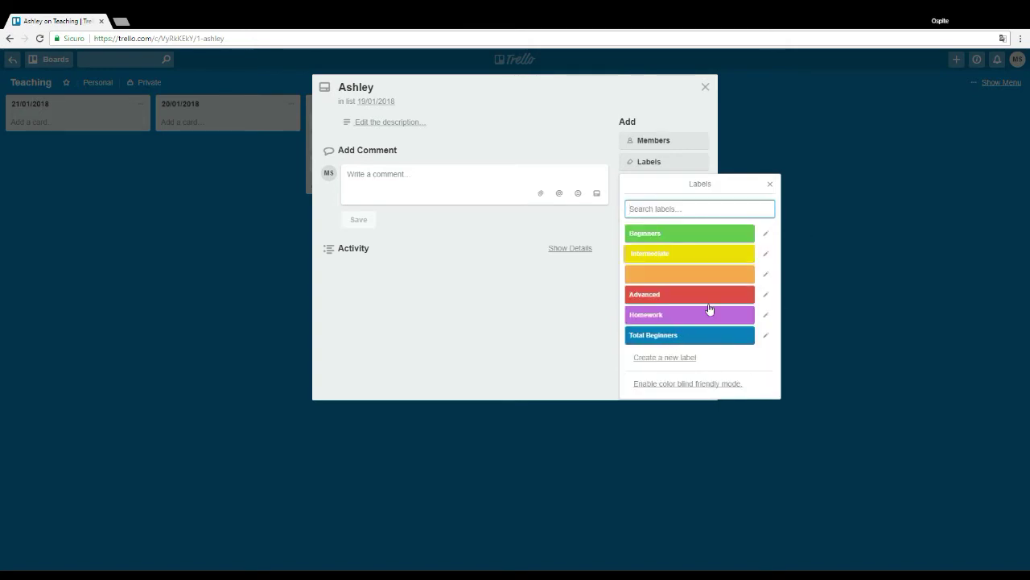
pyautogui.click(765, 274)
pyautogui.click(765, 279)
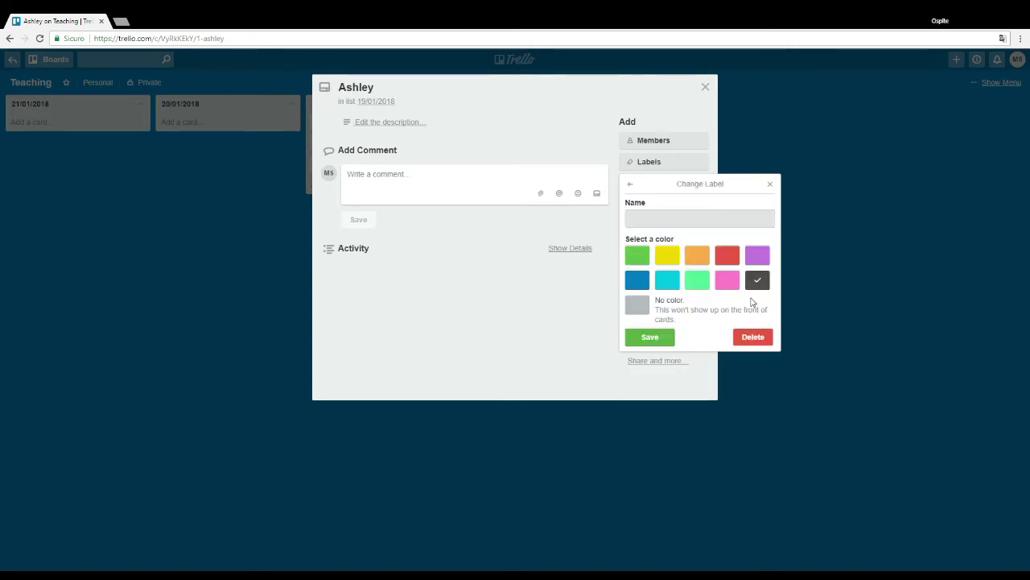
pyautogui.click(671, 222)
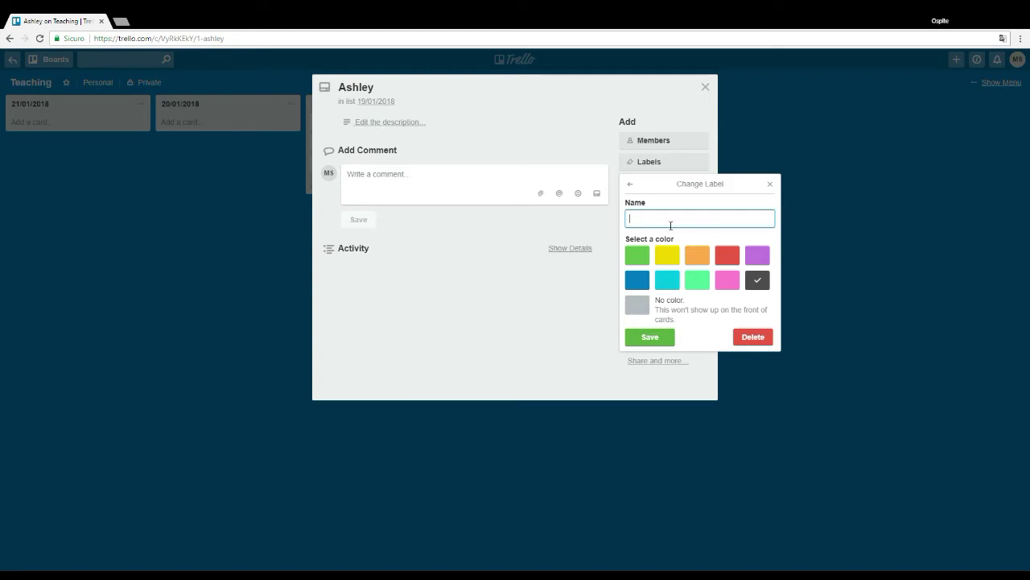
pyautogui.write('No show')
pyautogui.click(656, 336)
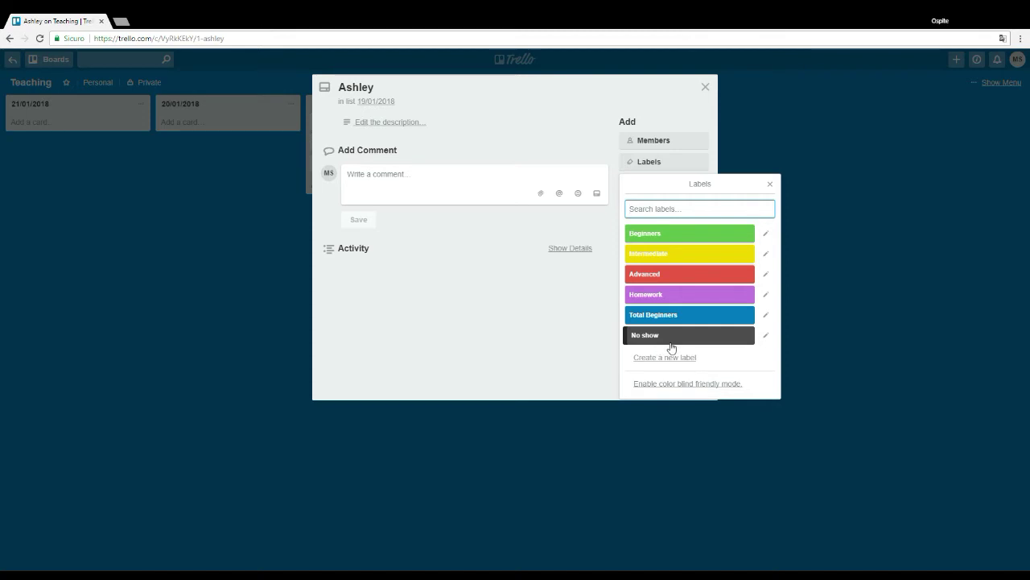
pyautogui.click(770, 186)
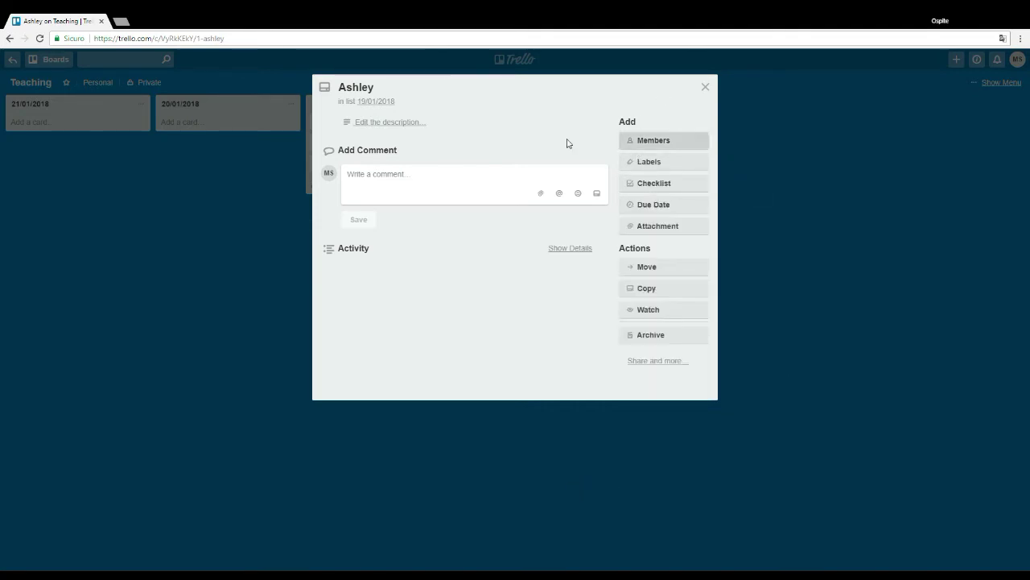
# Give Ashley's card the Beginners label and show label names on cards.
pyautogui.click(651, 162)
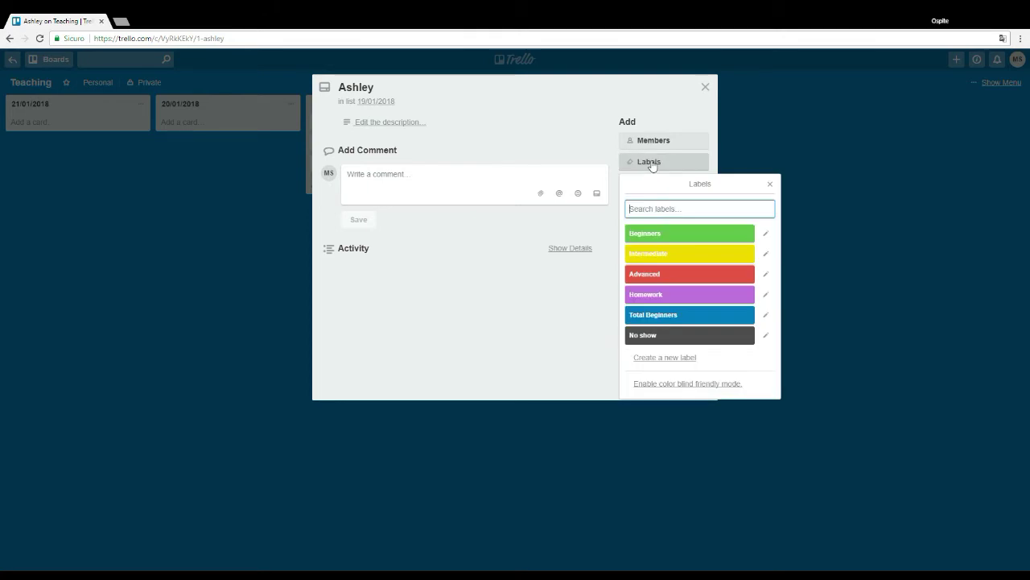
pyautogui.click(668, 233)
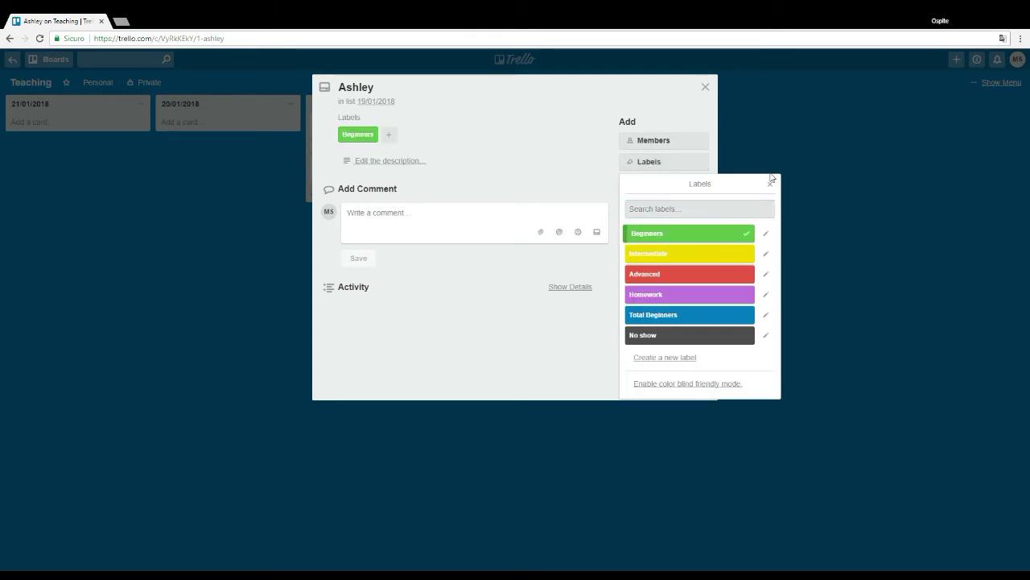
pyautogui.click(770, 182)
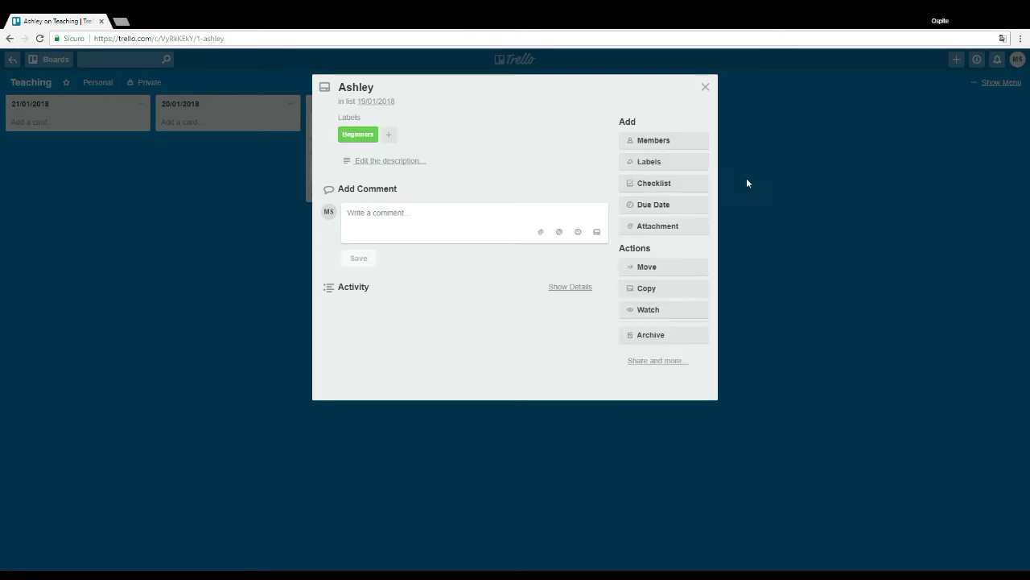
pyautogui.click(698, 88)
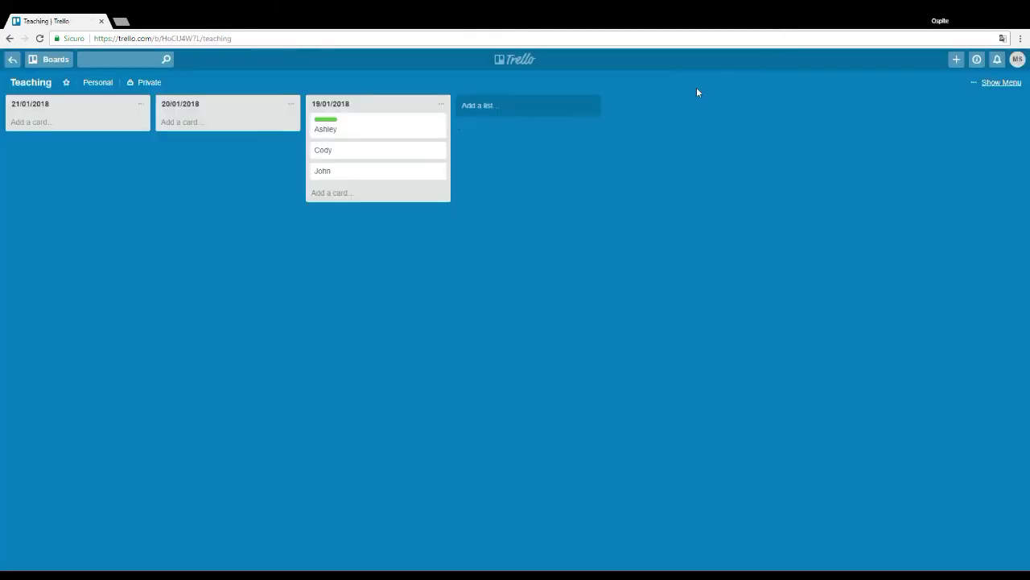
pyautogui.click(332, 121)
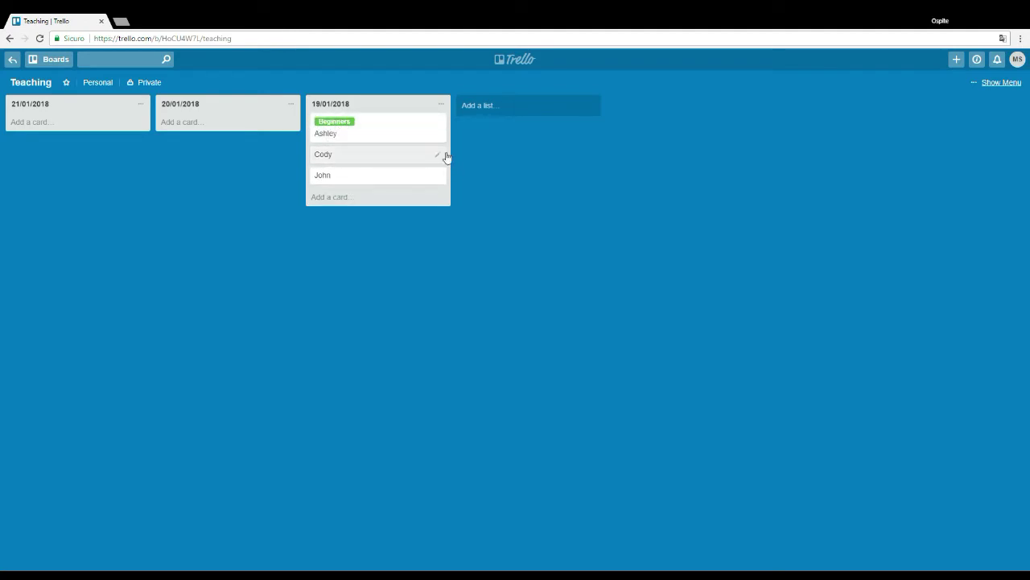
# Tag Cody's card with the Intermediate label using quick edit.
pyautogui.click(395, 161)
pyautogui.click(646, 163)
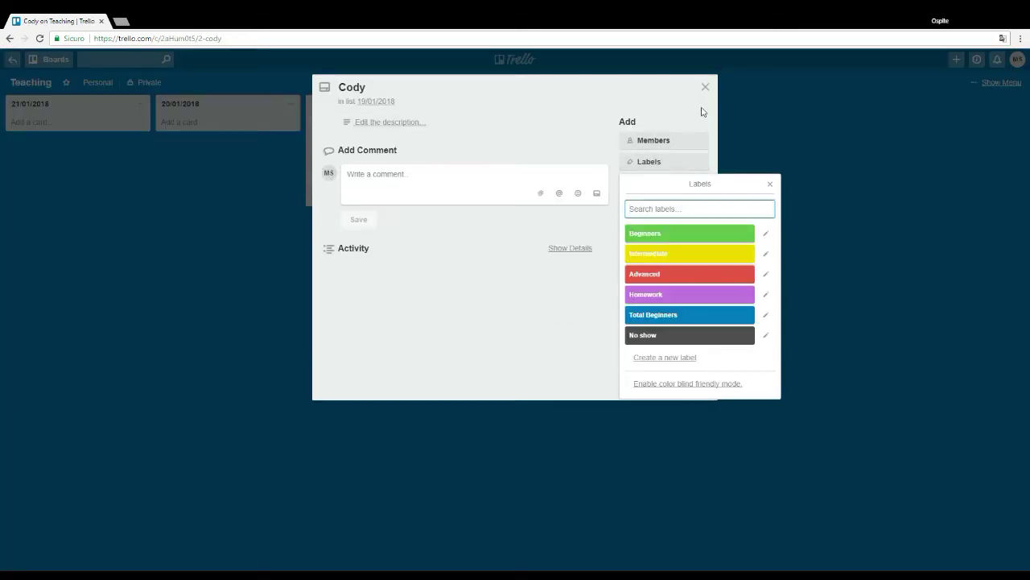
pyautogui.click(706, 87)
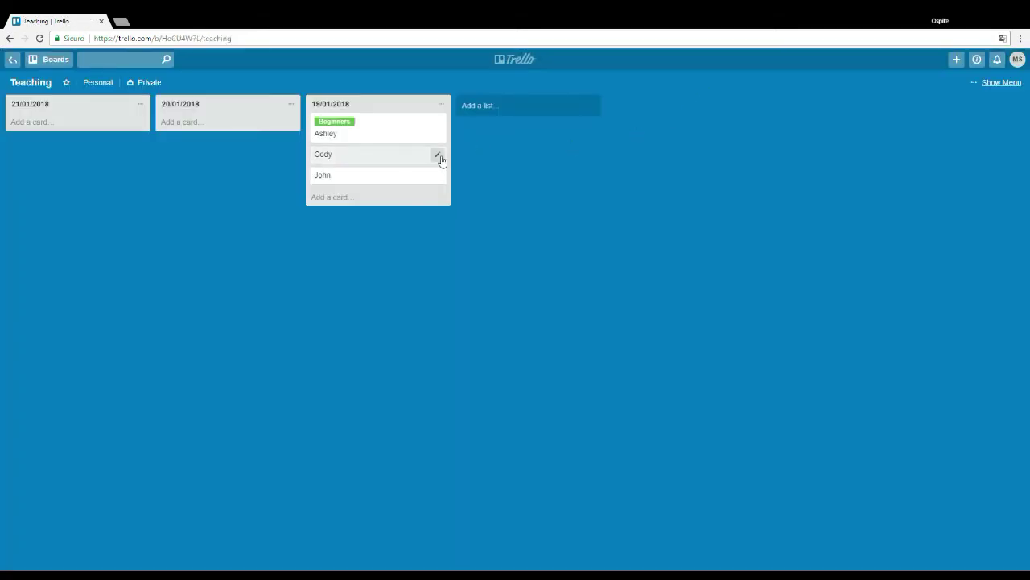
pyautogui.click(439, 157)
pyautogui.click(475, 154)
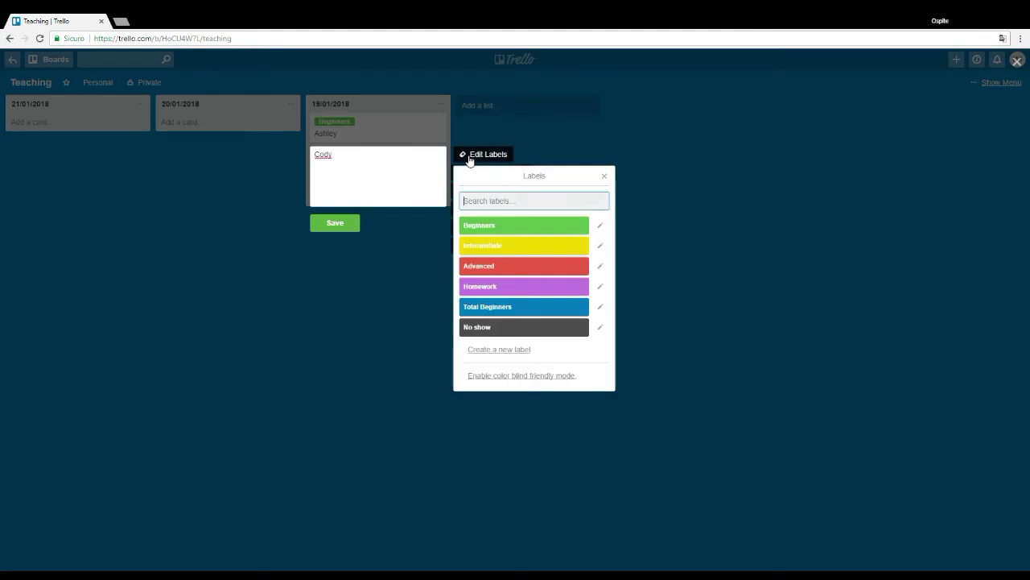
pyautogui.click(483, 246)
pyautogui.click(338, 235)
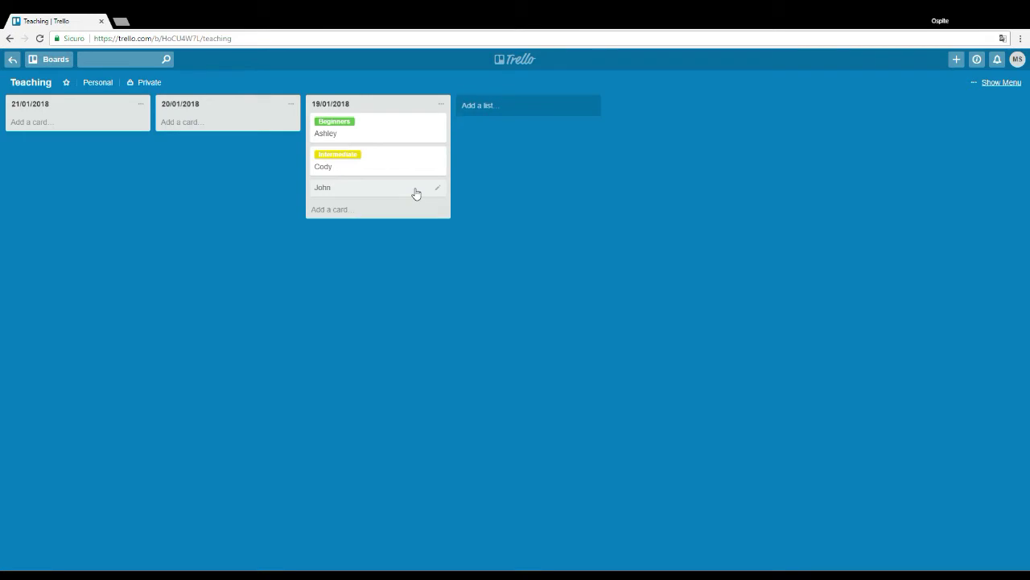
# Tag John's card with the Advanced label via the L shortcut.
pyautogui.press('l')
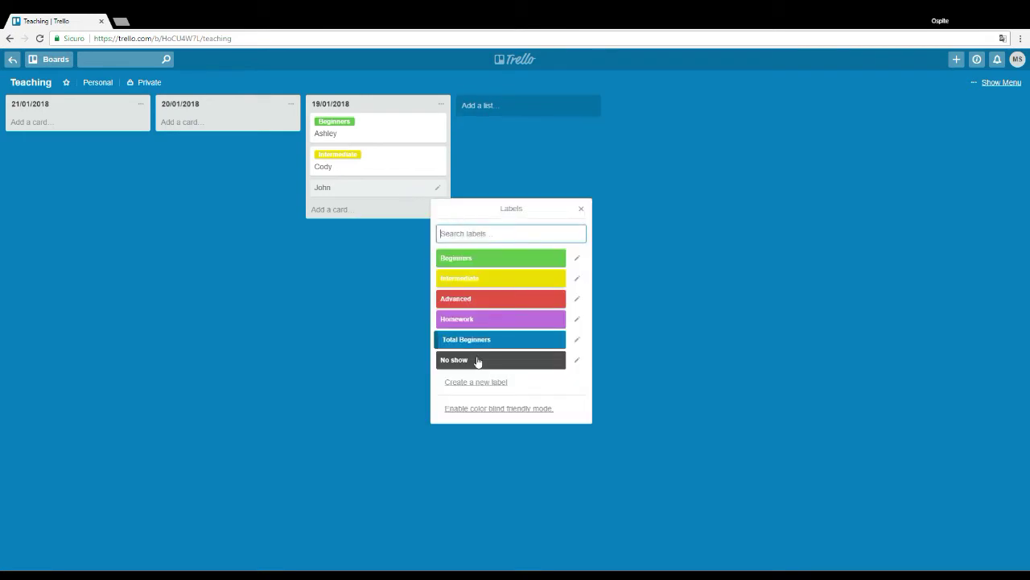
pyautogui.click(489, 299)
pyautogui.click(361, 315)
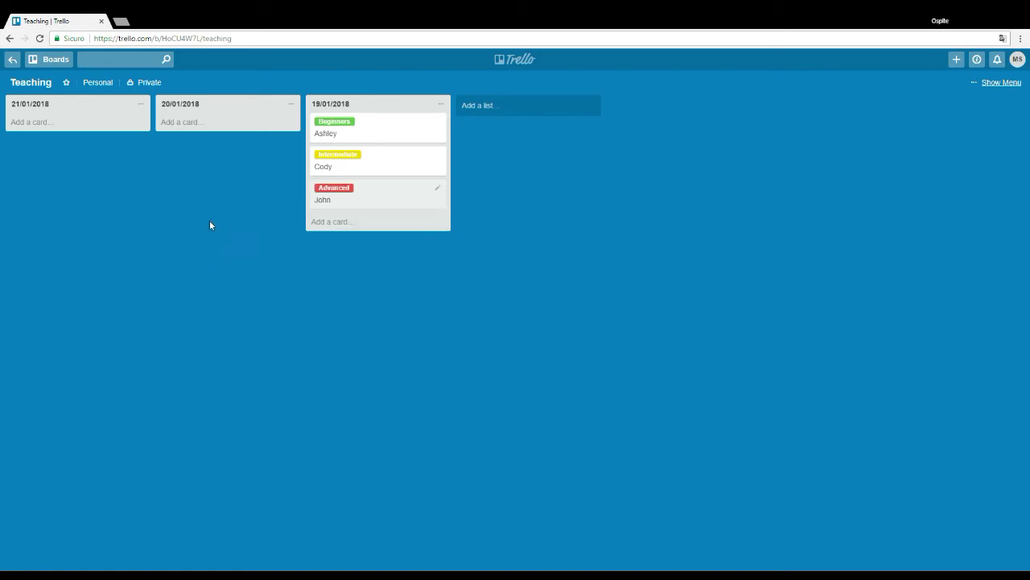
# Copy the YouTube Italian phrases video's address from a new browser tab.
pyautogui.click(387, 133)
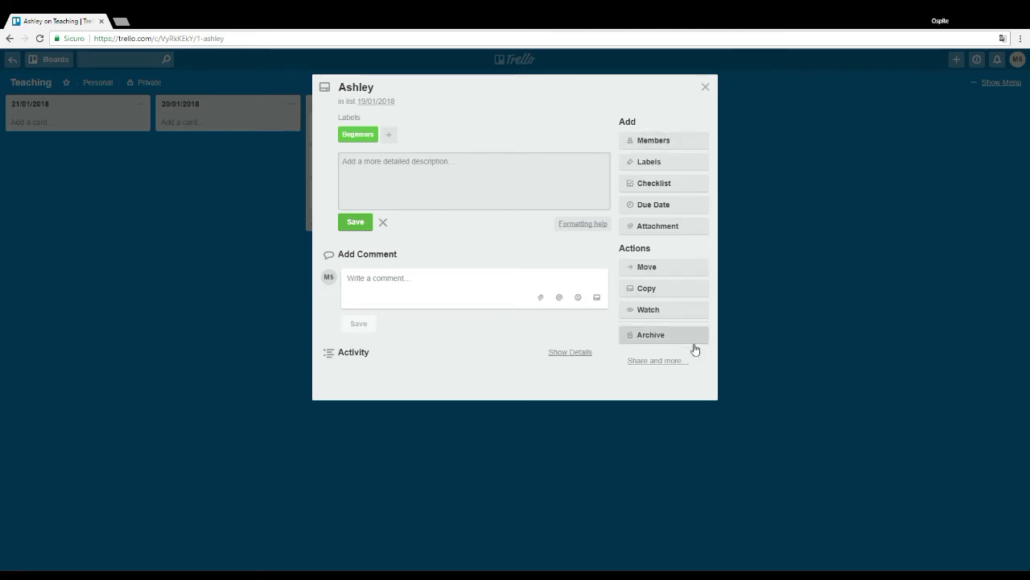
pyautogui.click(662, 229)
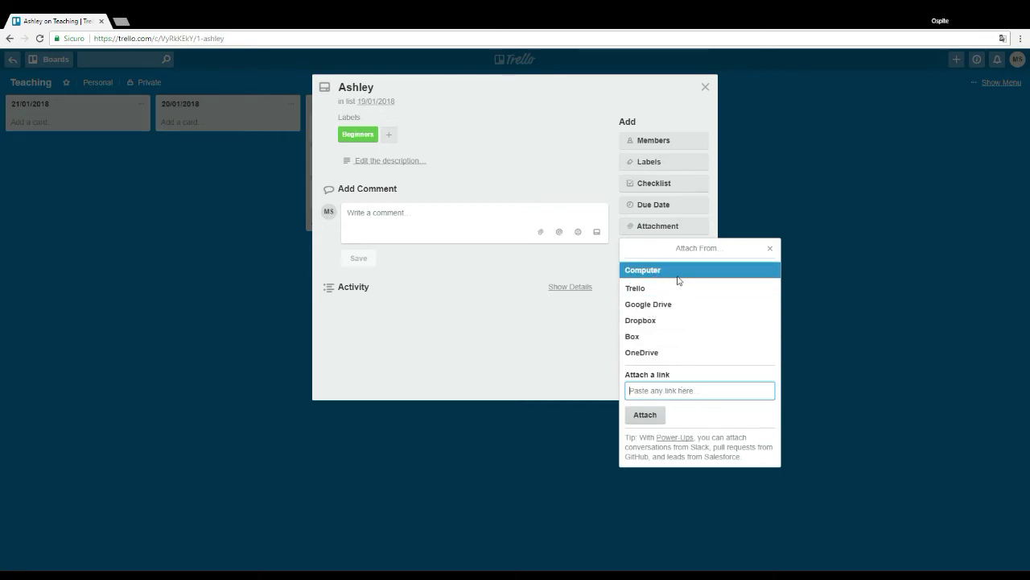
pyautogui.click(543, 358)
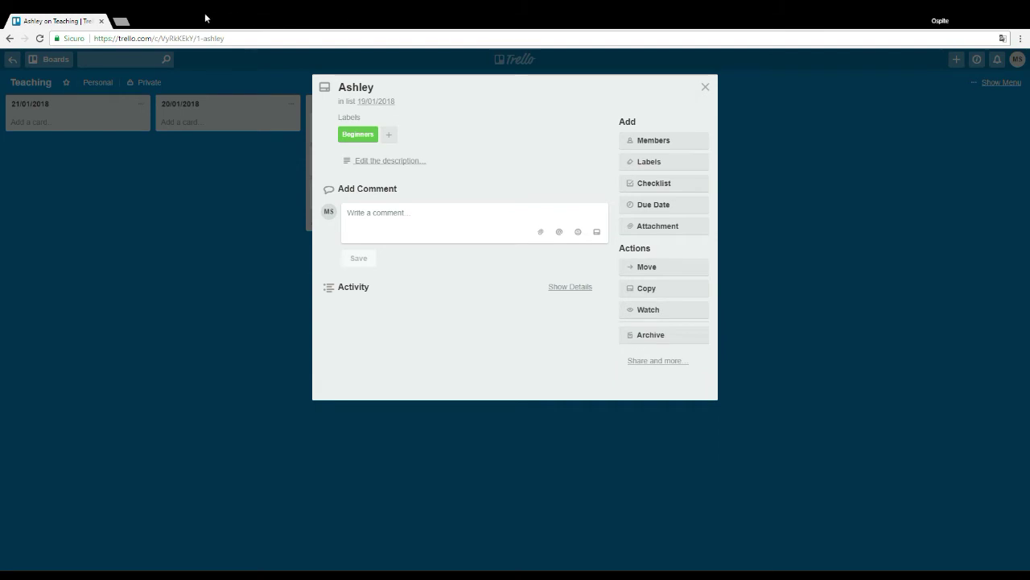
pyautogui.click(121, 23)
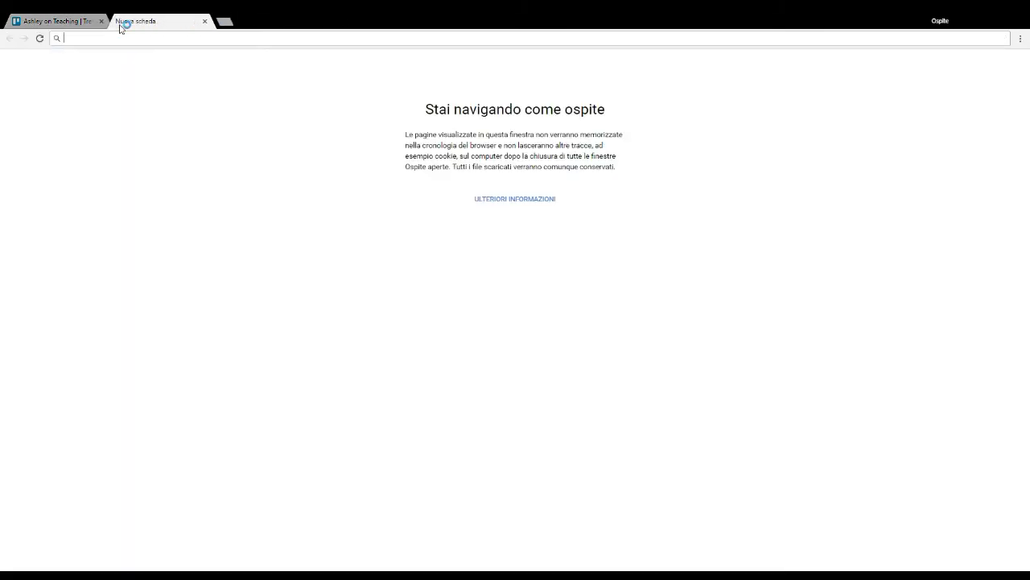
pyautogui.write('youtu')
pyautogui.press('Return')
pyautogui.click(202, 40)
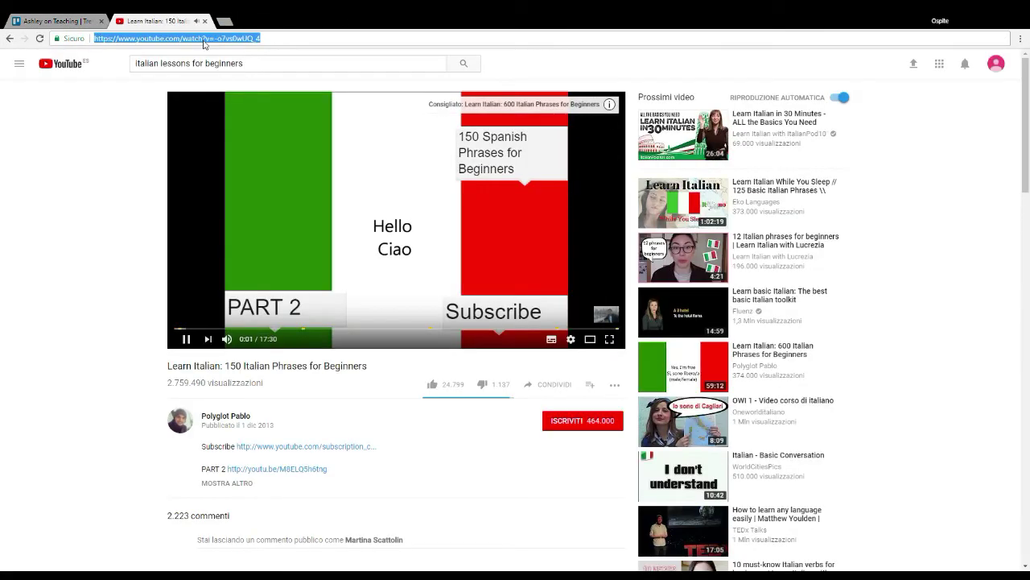
pyautogui.hotkey('ctrl', 'w')
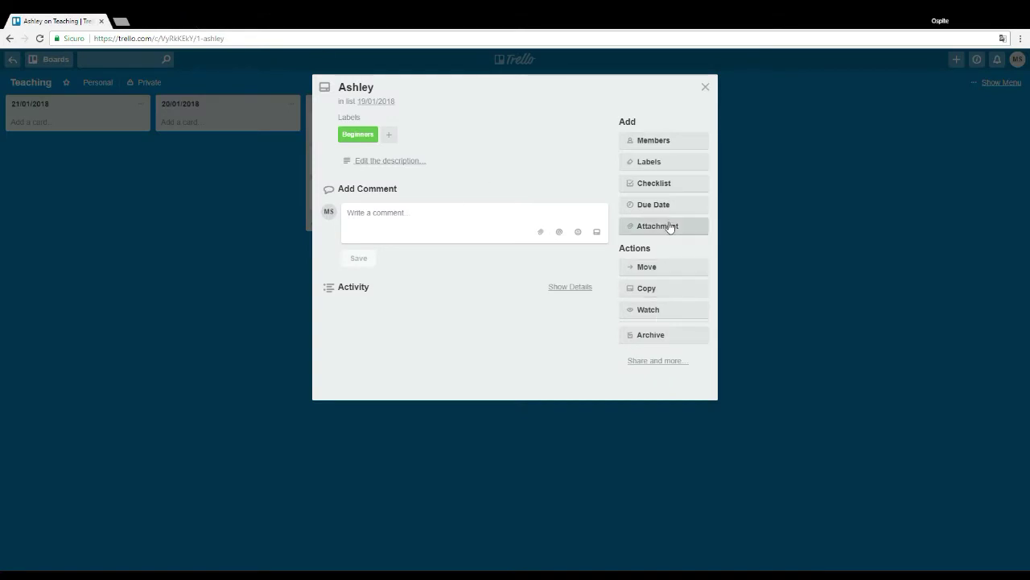
# Attach the pasted video link to Ashley's card named '150 phrases for beginners'.
pyautogui.click(670, 227)
pyautogui.write('https://www.youtube.com/watch?v=-a7vs0wUQ_4')
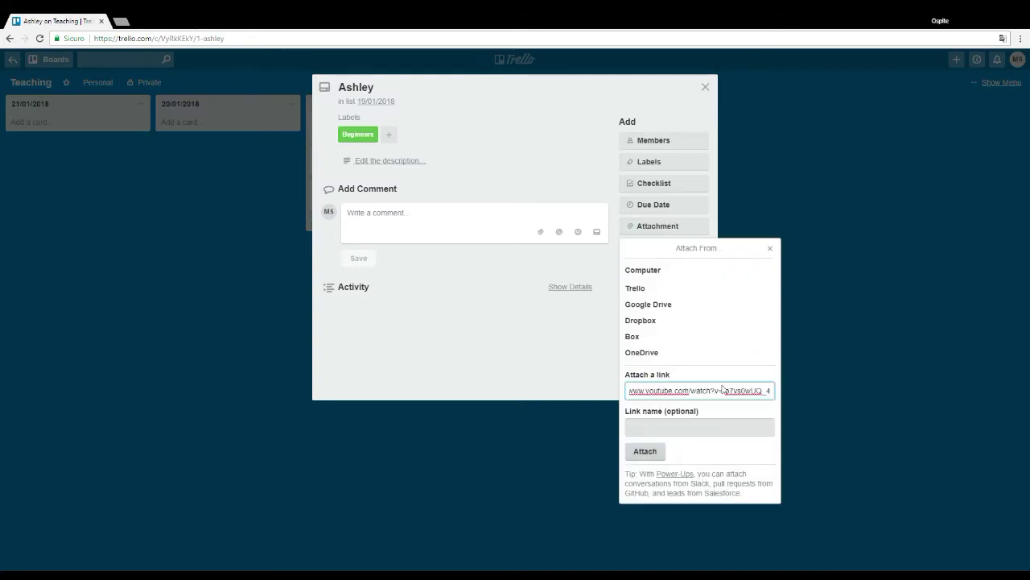
pyautogui.click(705, 428)
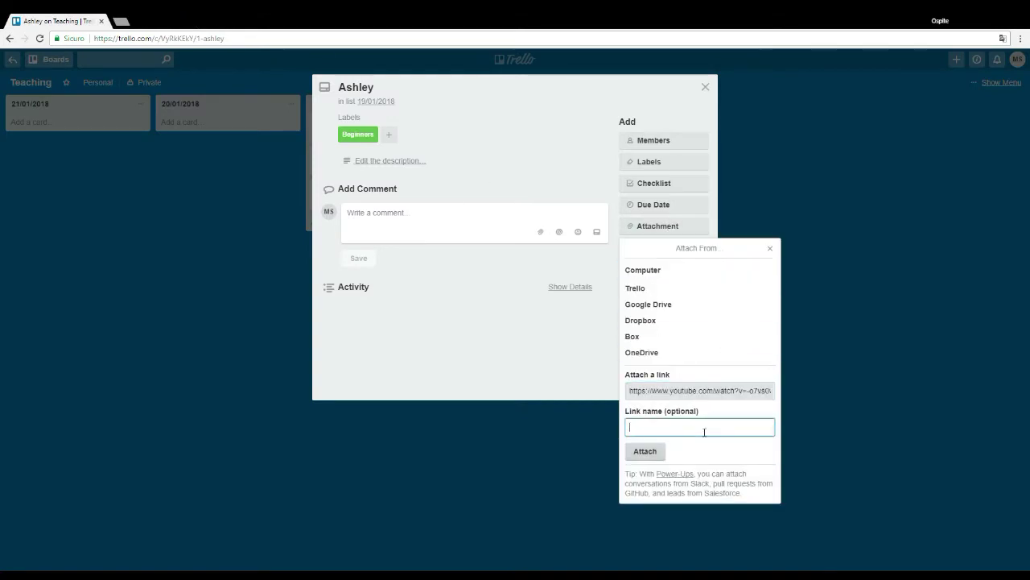
pyautogui.write('150 phrases for beginners')
pyautogui.click(648, 449)
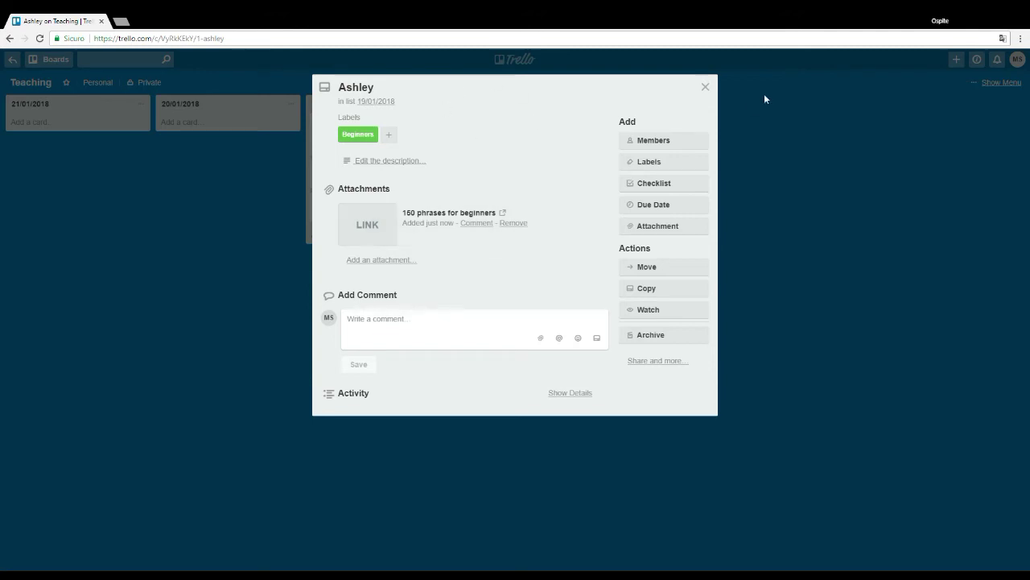
# Reopen Ashley's card and check the 150 phrases video link works.
pyautogui.click(706, 87)
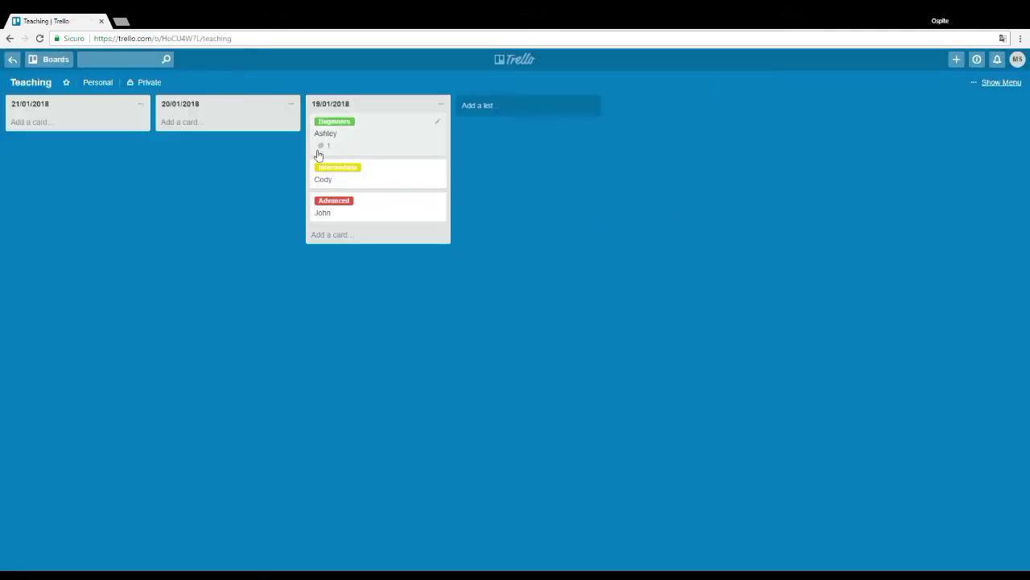
pyautogui.click(368, 143)
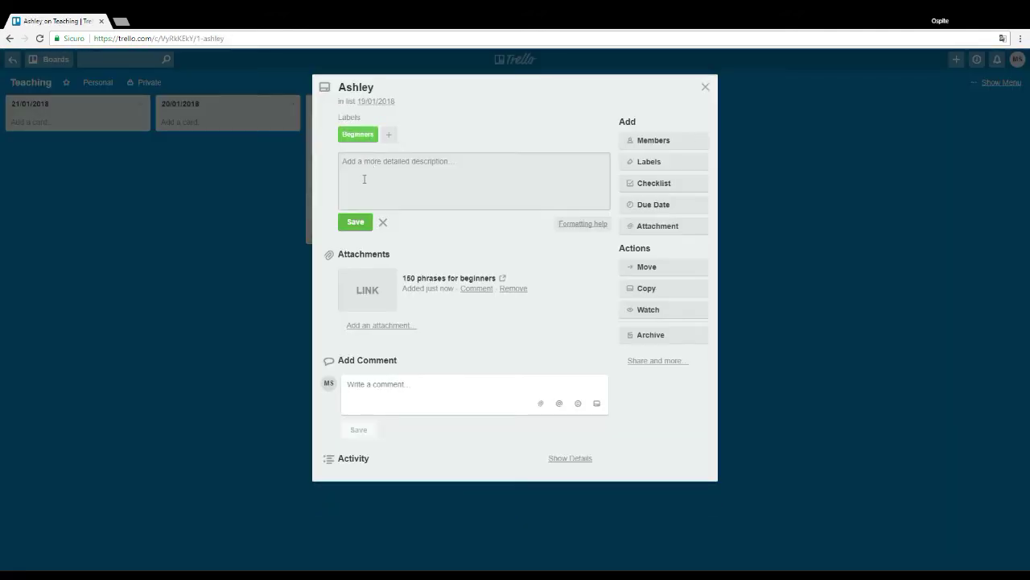
pyautogui.click(366, 294)
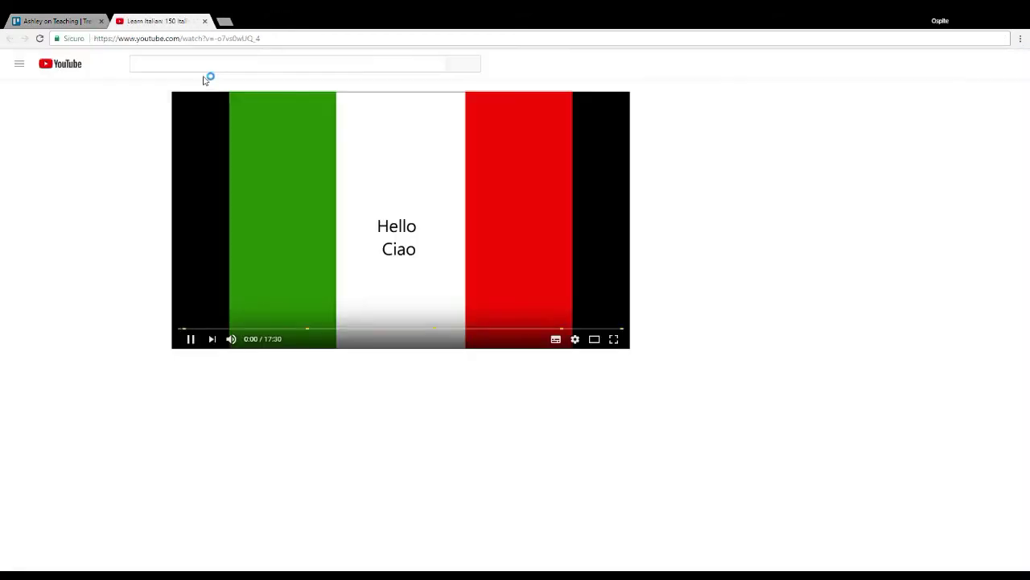
pyautogui.click(205, 21)
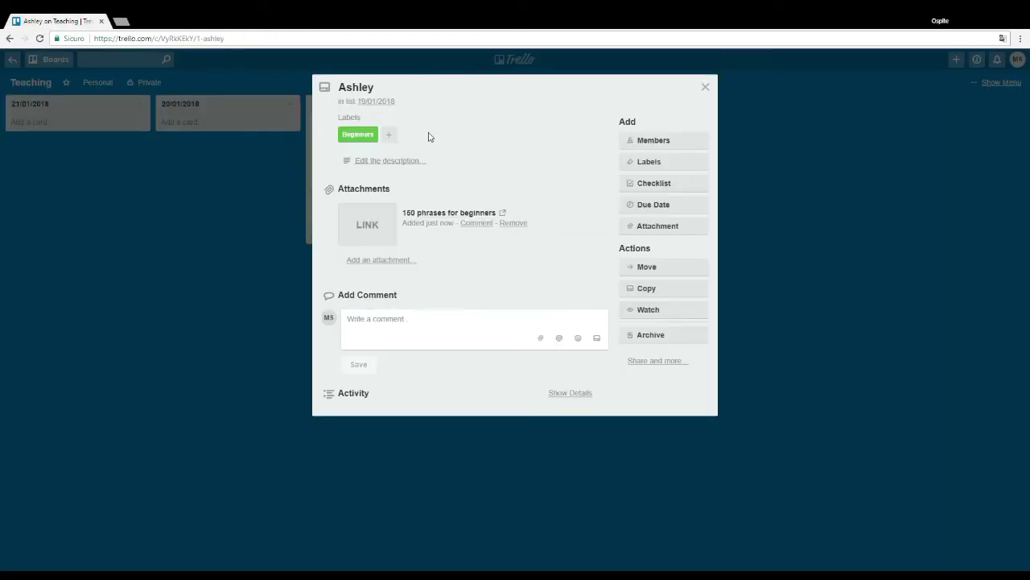
# Attach Lezione 2.doc from the computer to Ashley's card and preview it.
pyautogui.click(673, 229)
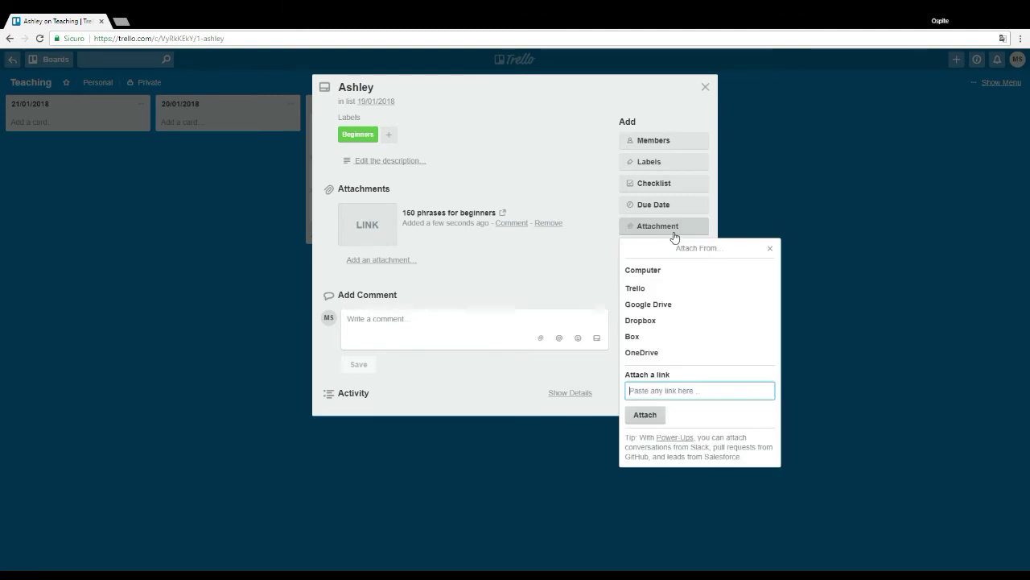
pyautogui.click(662, 274)
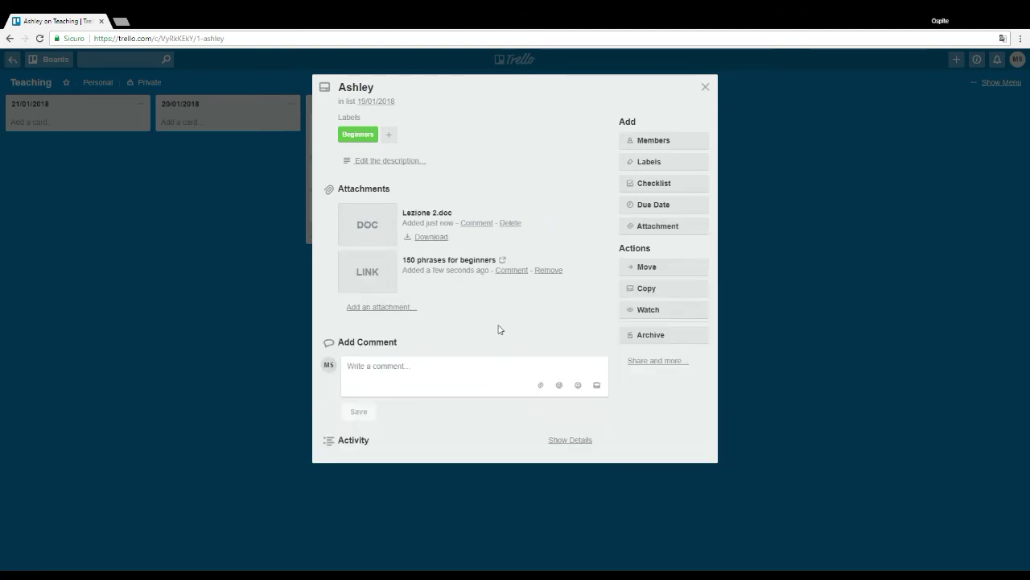
pyautogui.click(425, 237)
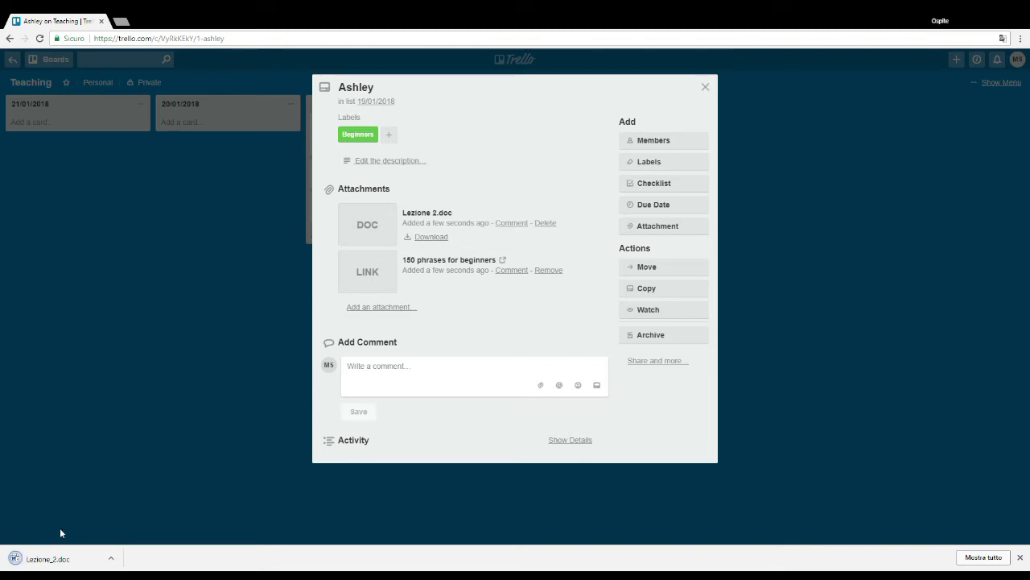
pyautogui.click(1020, 557)
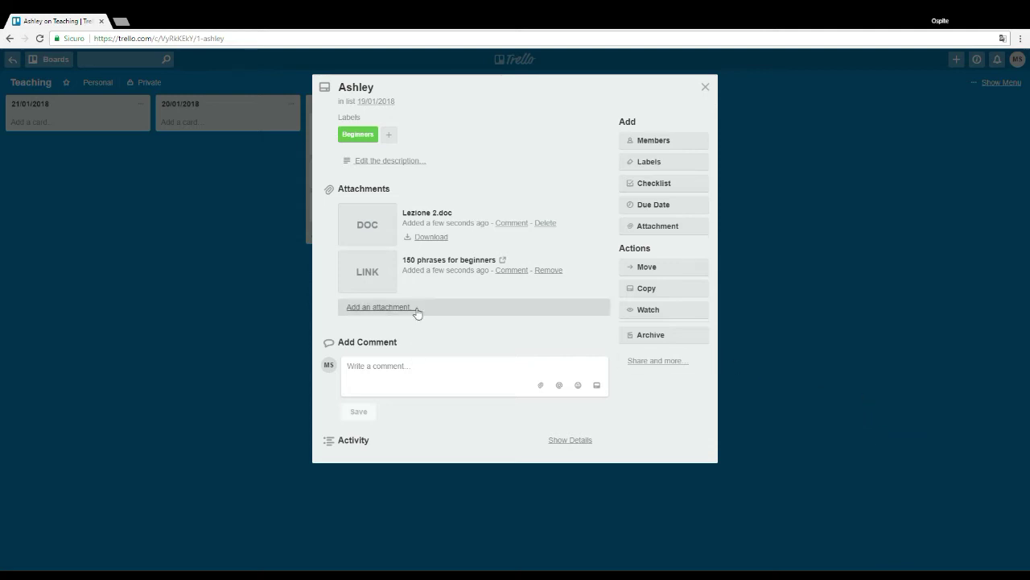
pyautogui.click(365, 229)
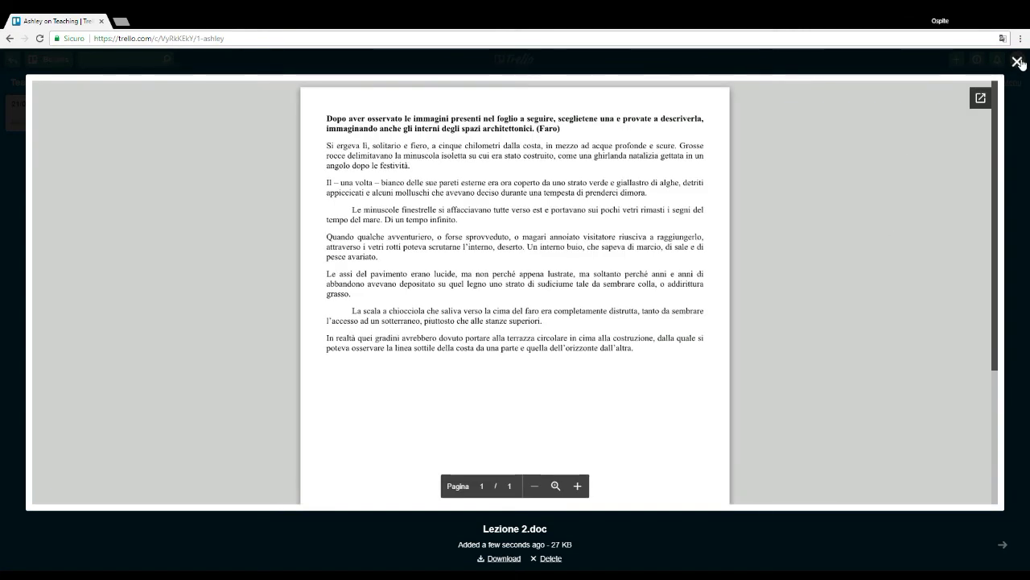
pyautogui.click(1017, 62)
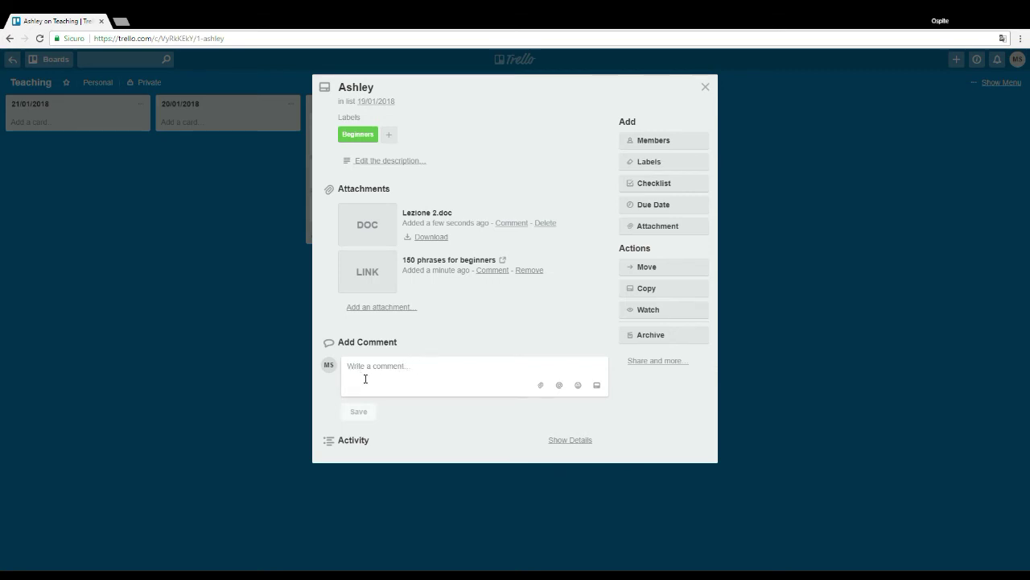
# Post the comment 'She wants her homework in advance (3 days)' on Ashley's card and close it.
pyautogui.click(365, 378)
pyautogui.write('She ')
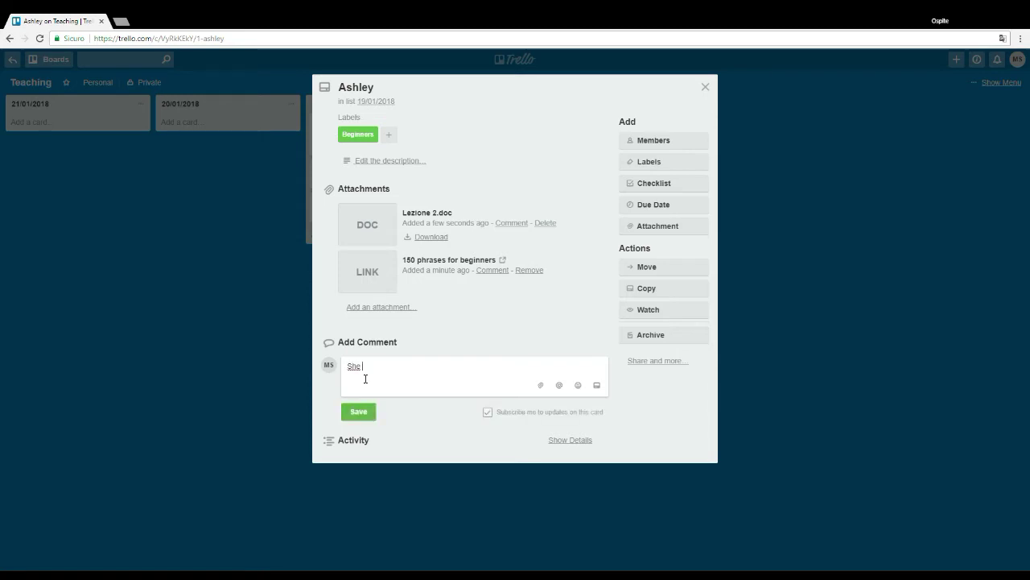
pyautogui.write('wants he')
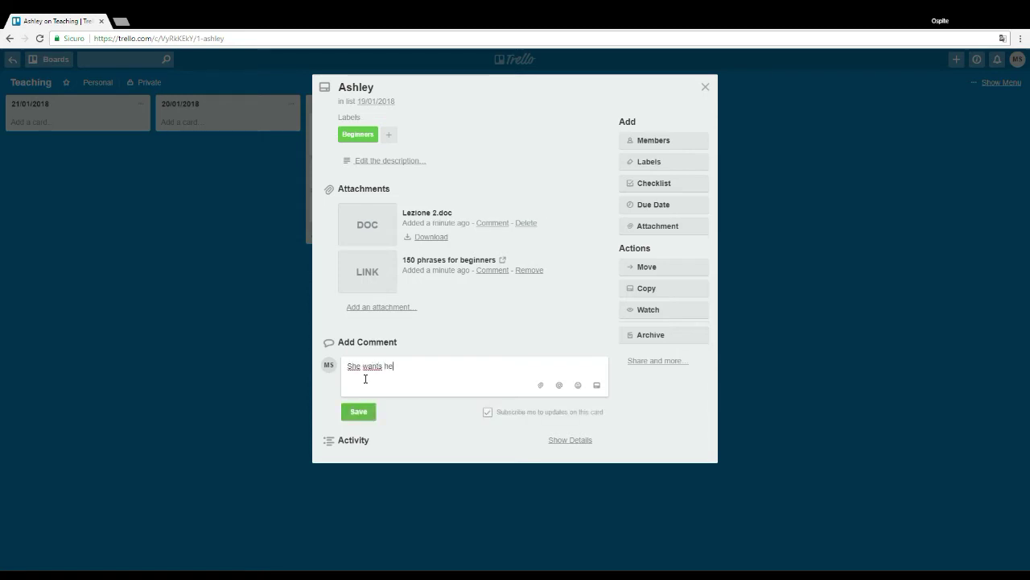
pyautogui.write('r homework in advance (3 days)')
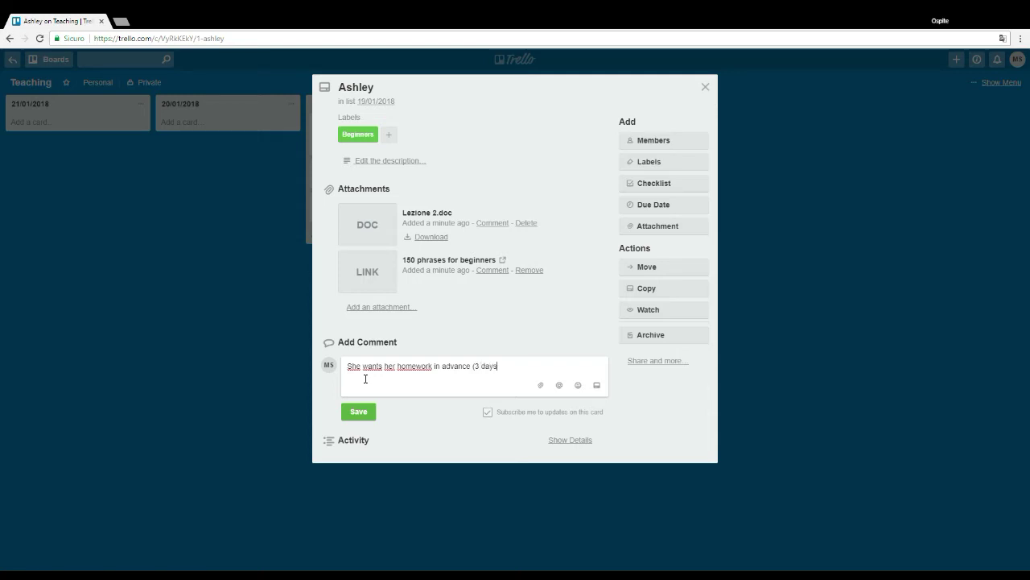
pyautogui.click(368, 411)
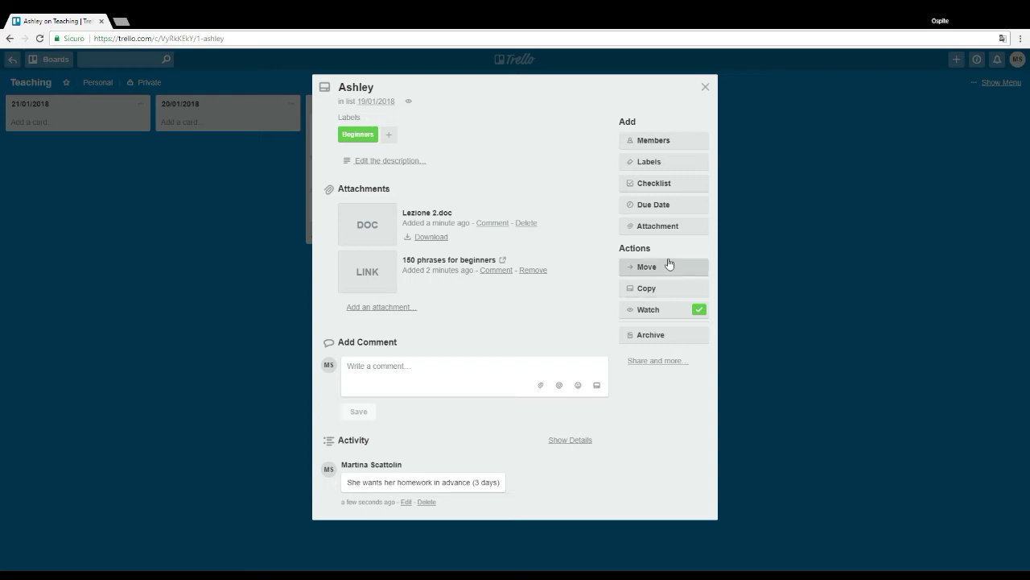
pyautogui.click(706, 87)
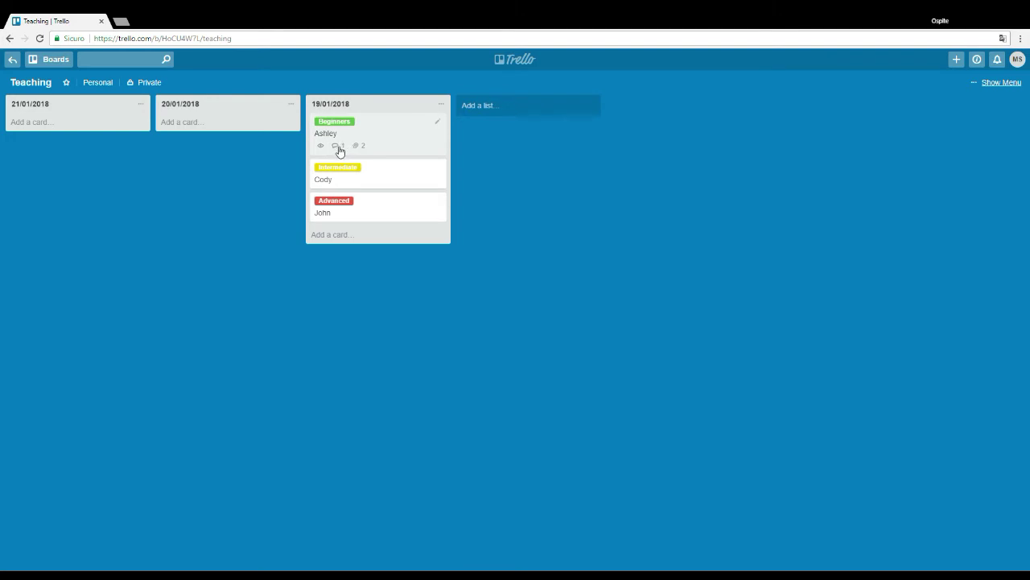
# Unwatch the student card and describe it: '-HW prepare a dialogue on shopping.' plus '>> italian prepositions'.
pyautogui.click(403, 145)
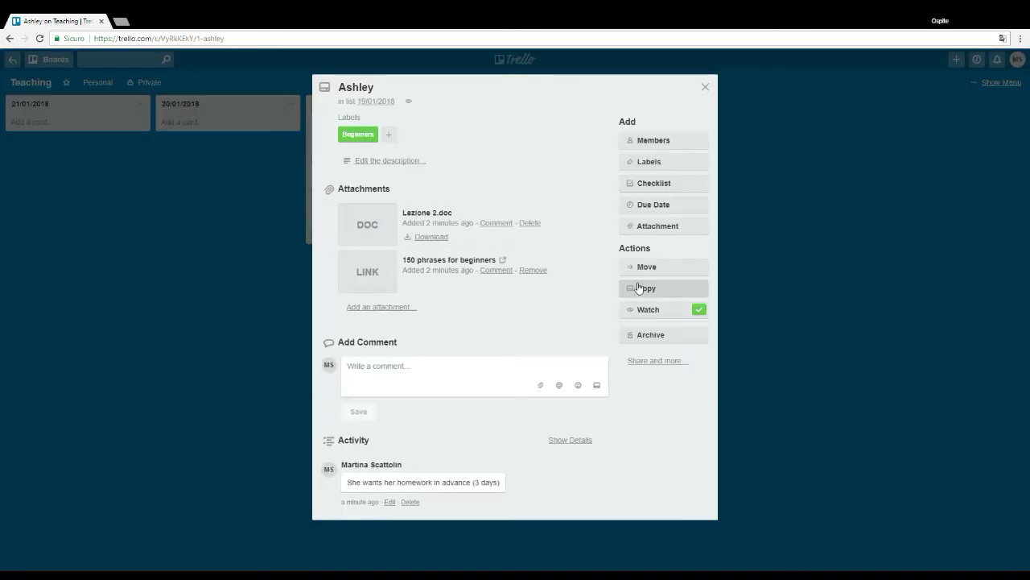
pyautogui.click(683, 314)
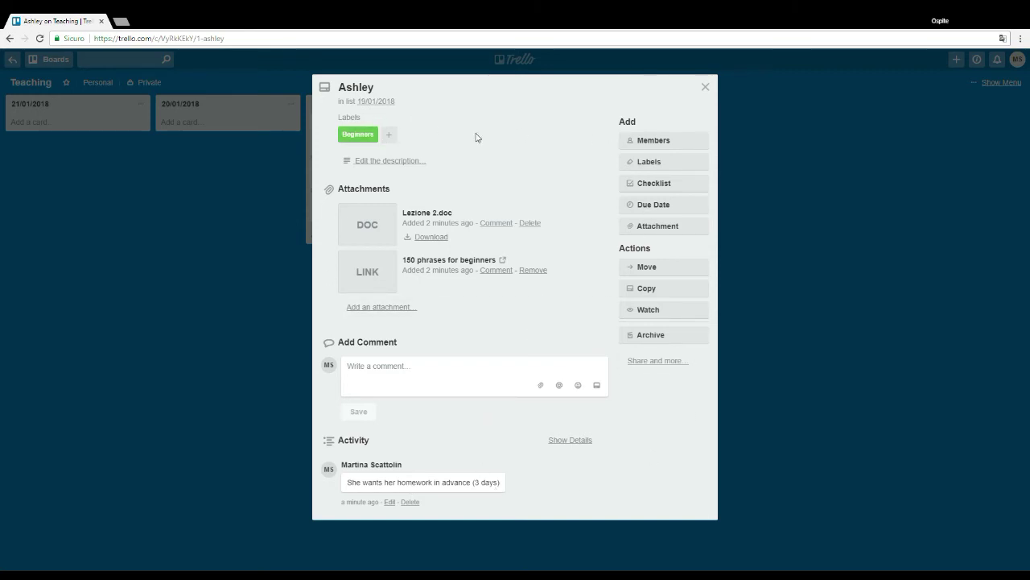
pyautogui.click(390, 171)
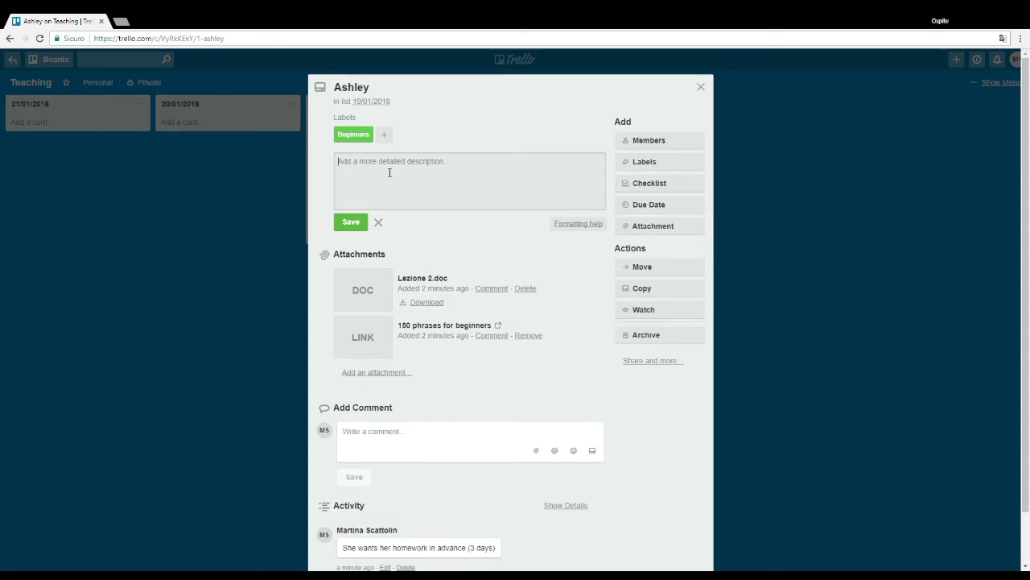
pyautogui.write('-')
pyautogui.write('HW')
pyautogui.write('  prepa')
pyautogui.write('re a dialo')
pyautogui.write('gue on ')
pyautogui.write('shopping')
pyautogui.write('.')
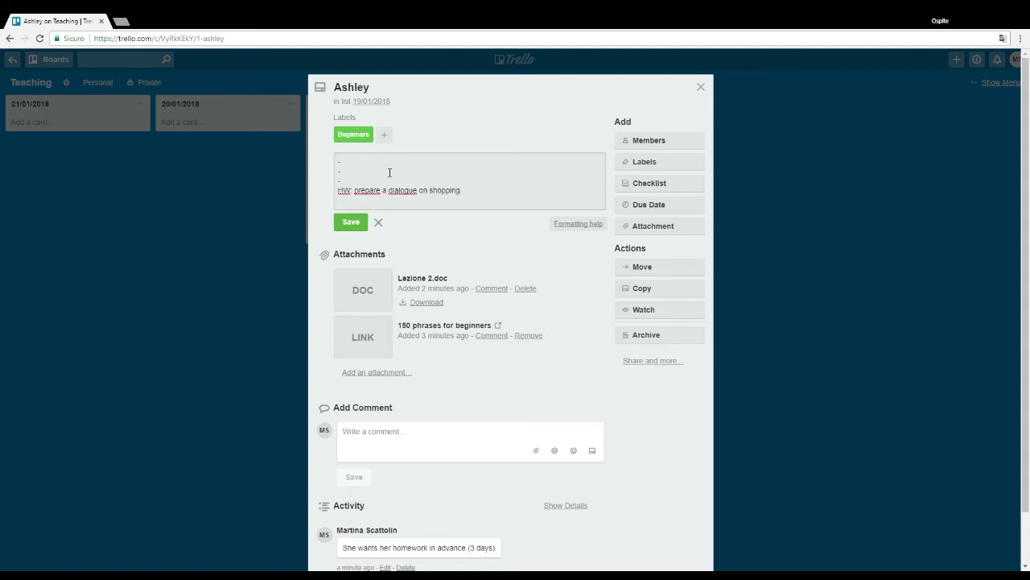
pyautogui.press('Return')
pyautogui.press('Return')
pyautogui.write('>> ')
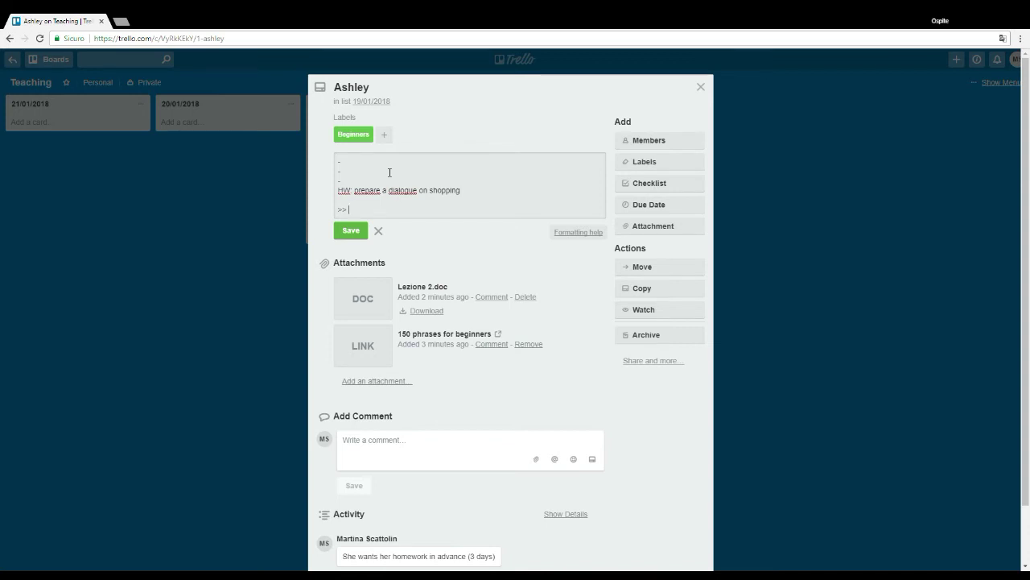
pyautogui.write('italian prepositions')
pyautogui.click(355, 164)
pyautogui.click(351, 231)
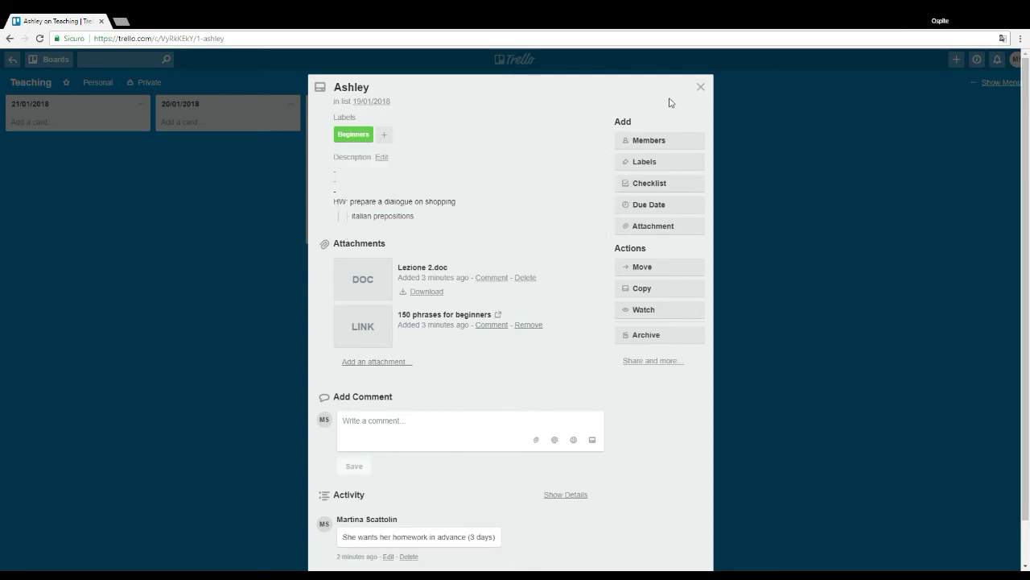
# Close the card and scroll through the board's dated lists, from 19/01/2018 back to 11/01/2018.
pyautogui.click(701, 87)
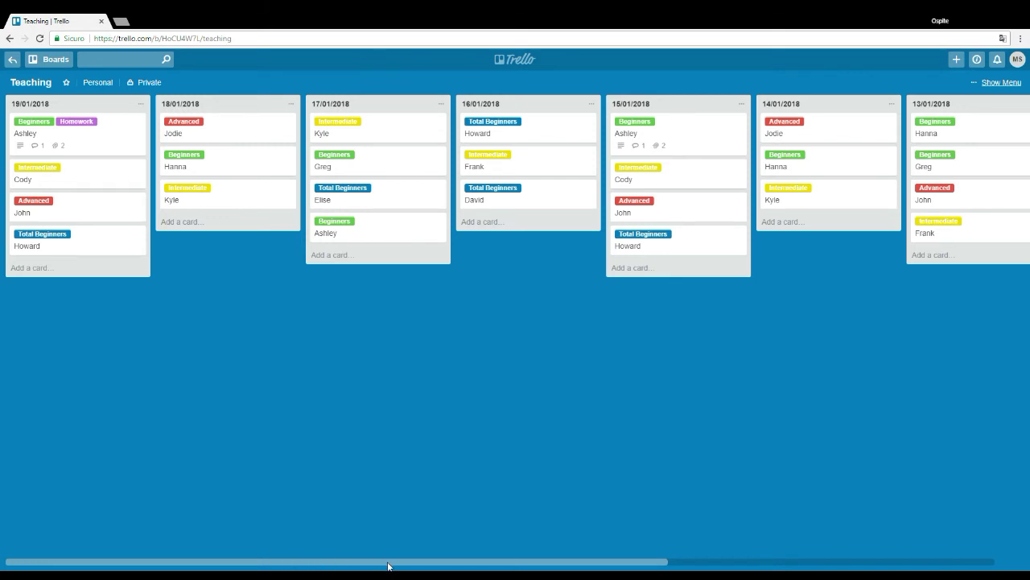
pyautogui.moveTo(390, 566); pyautogui.dragTo(731, 568)
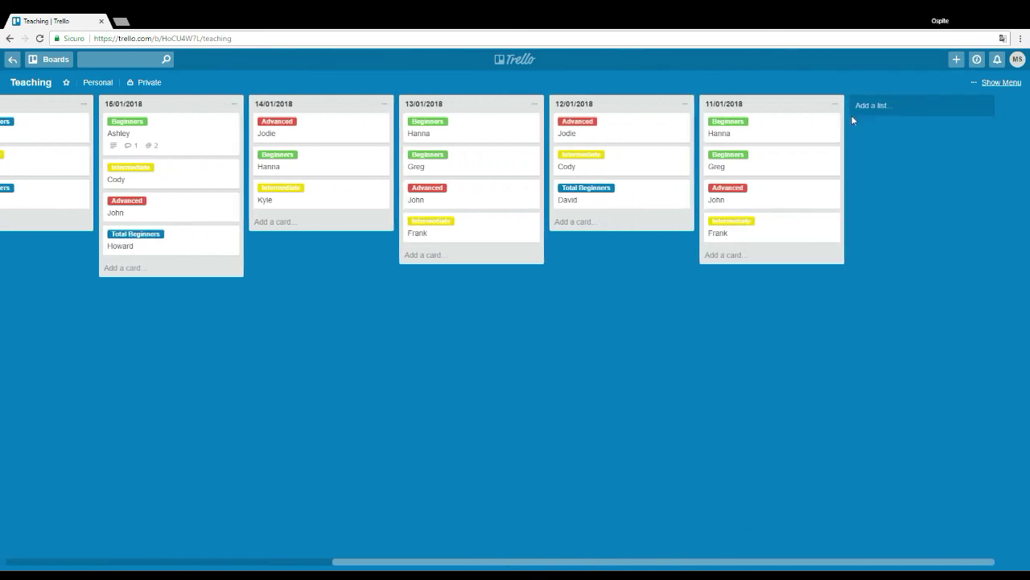
pyautogui.click(899, 105)
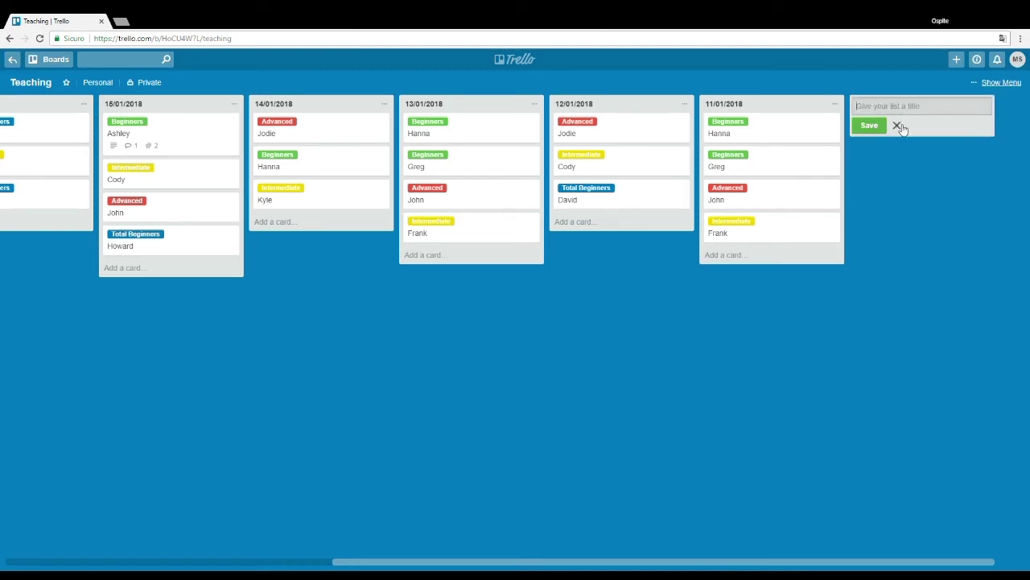
pyautogui.click(897, 126)
pyautogui.moveTo(541, 564); pyautogui.dragTo(215, 563)
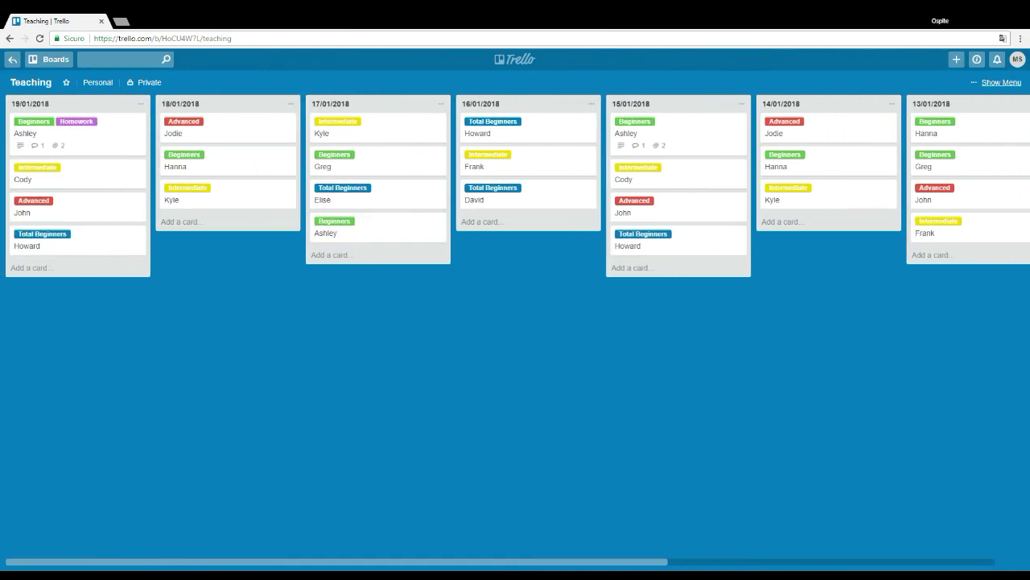
pyautogui.doubleClick(61, 354)
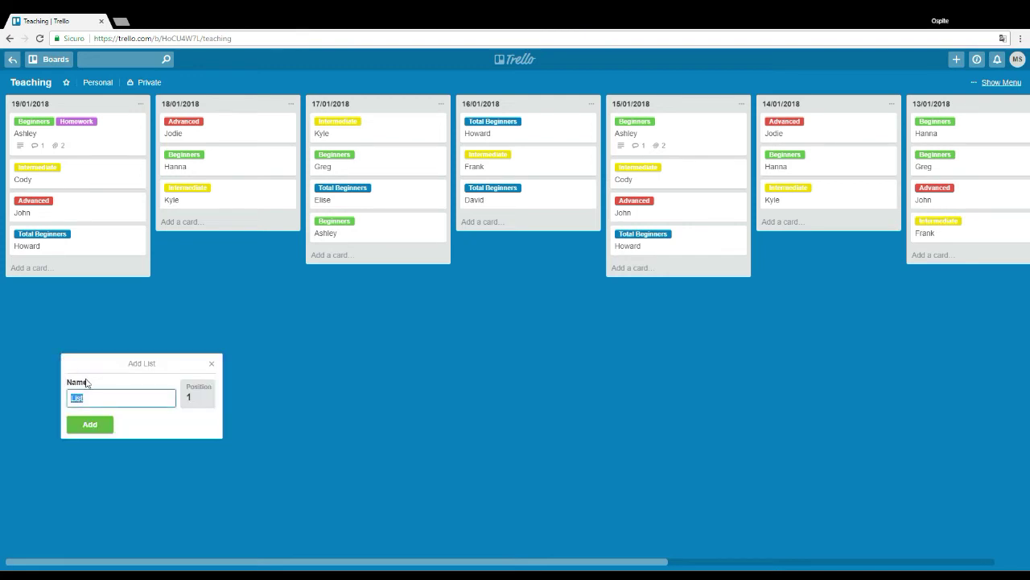
# Create a list named 20/01/2018 at position 1 of the Teaching board.
pyautogui.click(190, 395)
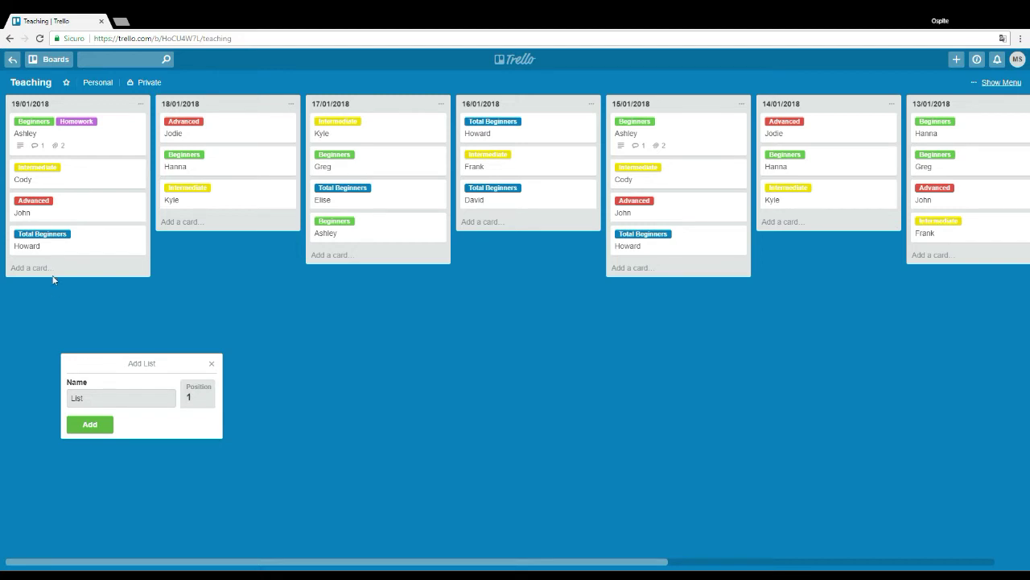
pyautogui.click(103, 399)
pyautogui.moveTo(99, 400); pyautogui.dragTo(65, 397)
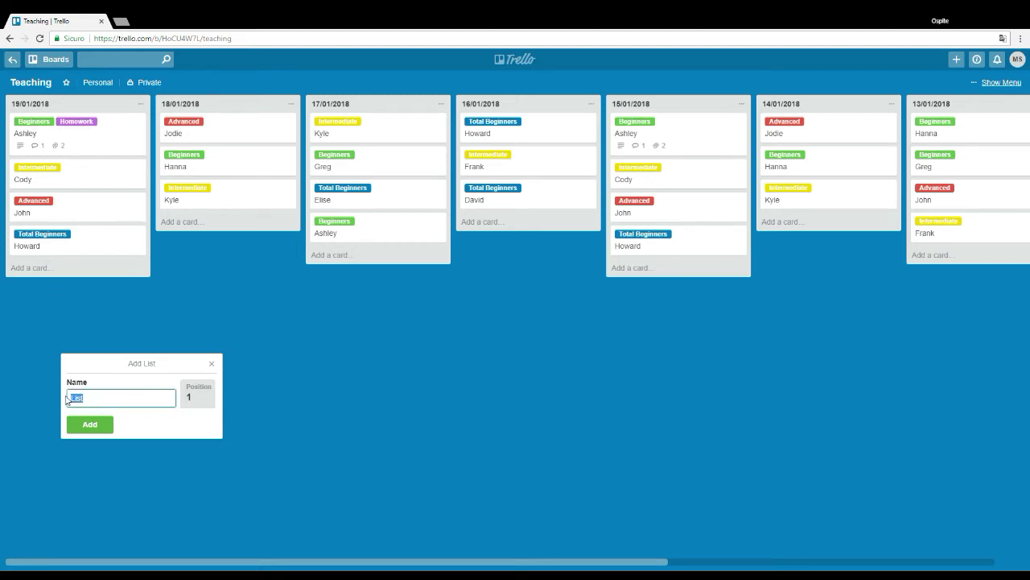
pyautogui.write('20/01/2018')
pyautogui.click(90, 424)
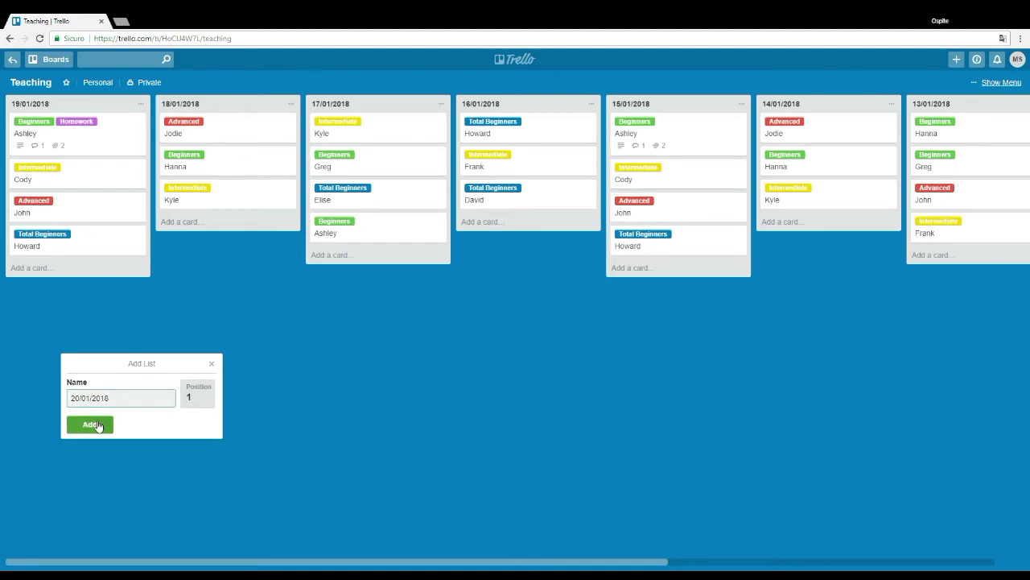
pyautogui.click(79, 125)
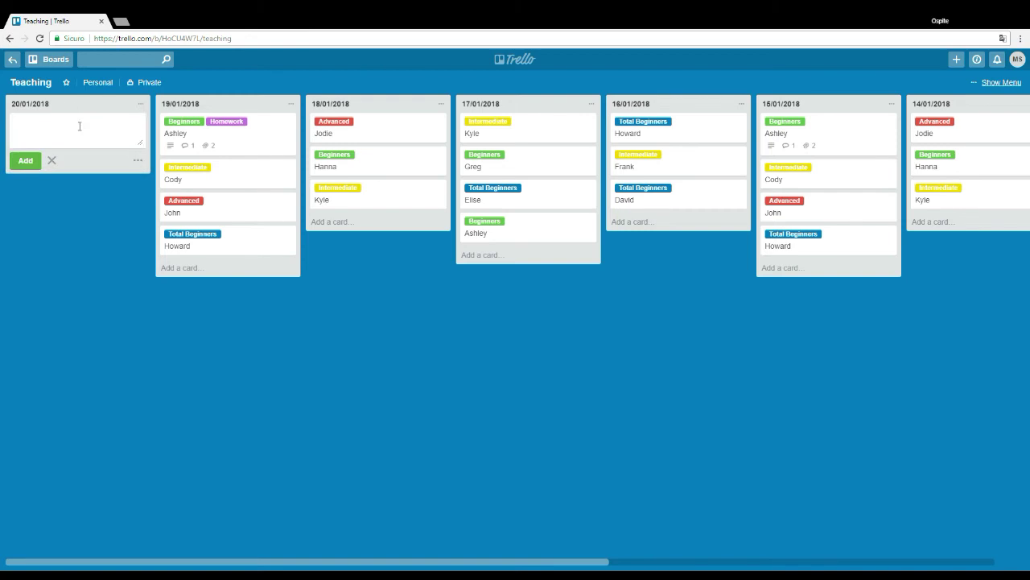
pyautogui.write('Kyle')
pyautogui.press('Return')
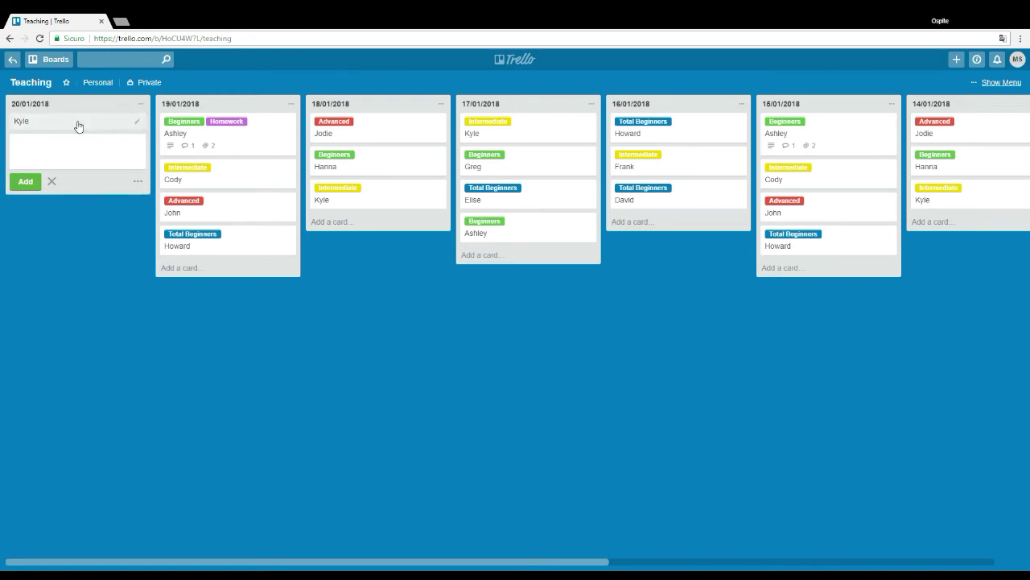
pyautogui.write('ank')
pyautogui.press('Return')
pyautogui.press('Escape')
pyautogui.press('2')
pyautogui.press('l')
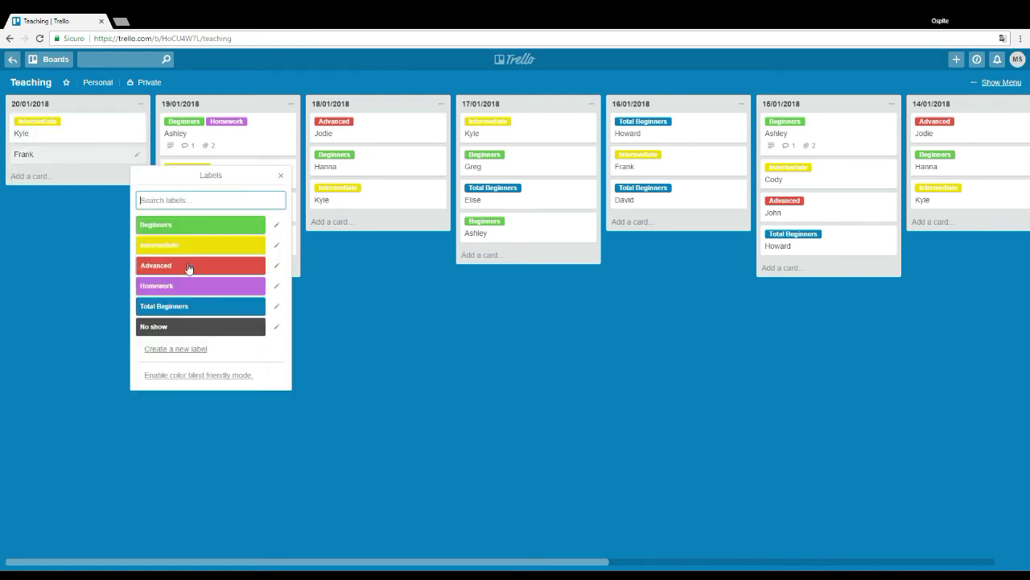
pyautogui.press('2')
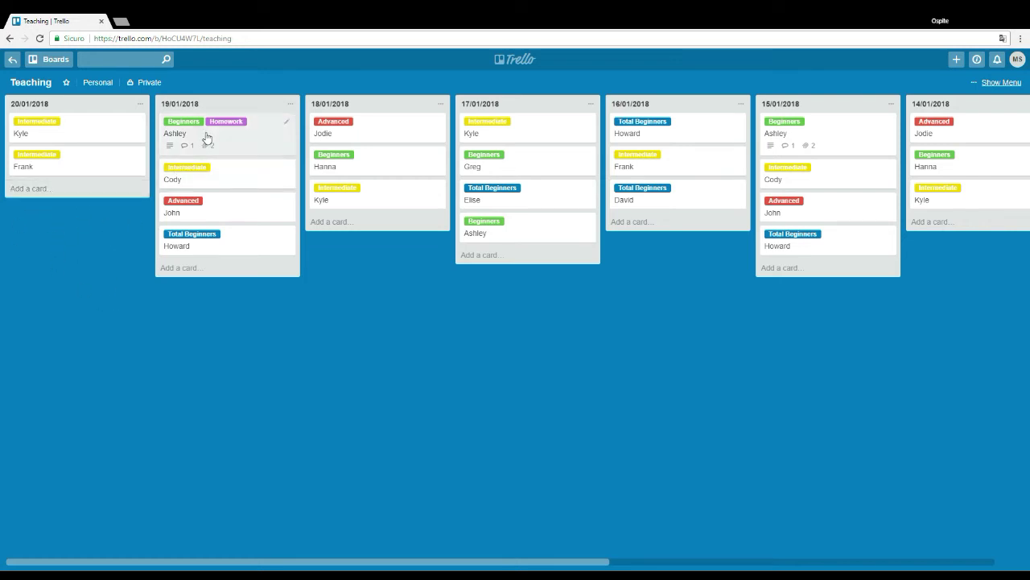
# Copy the student card under a new student's name, without comments, into 20/01/2018 at position 2.
pyautogui.click(248, 138)
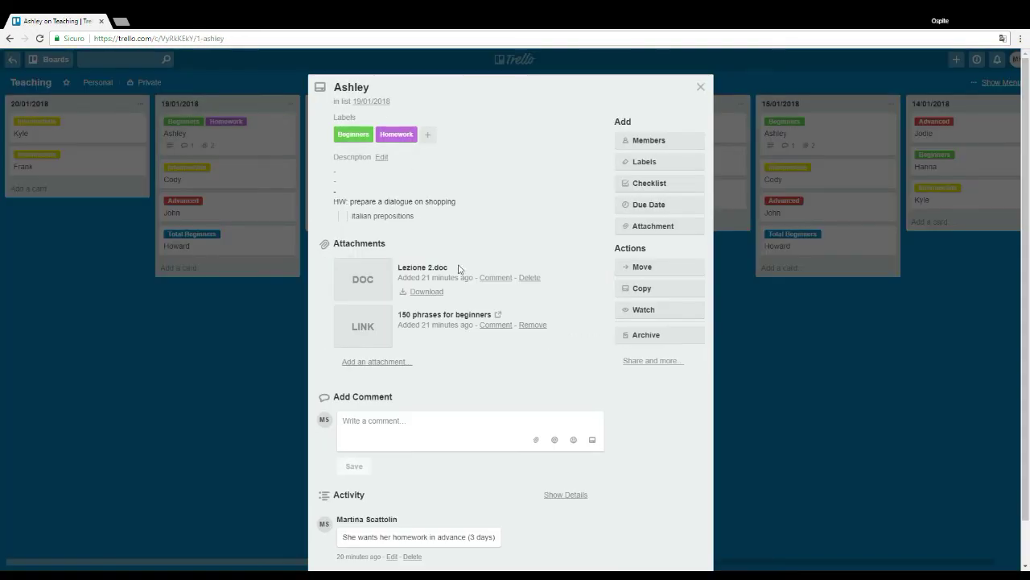
pyautogui.click(662, 290)
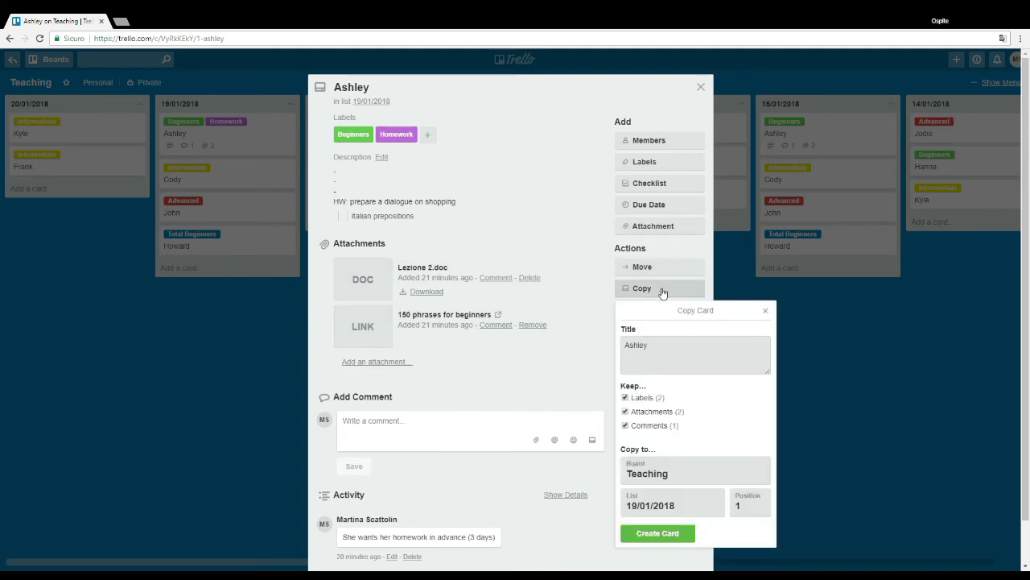
pyautogui.click(676, 358)
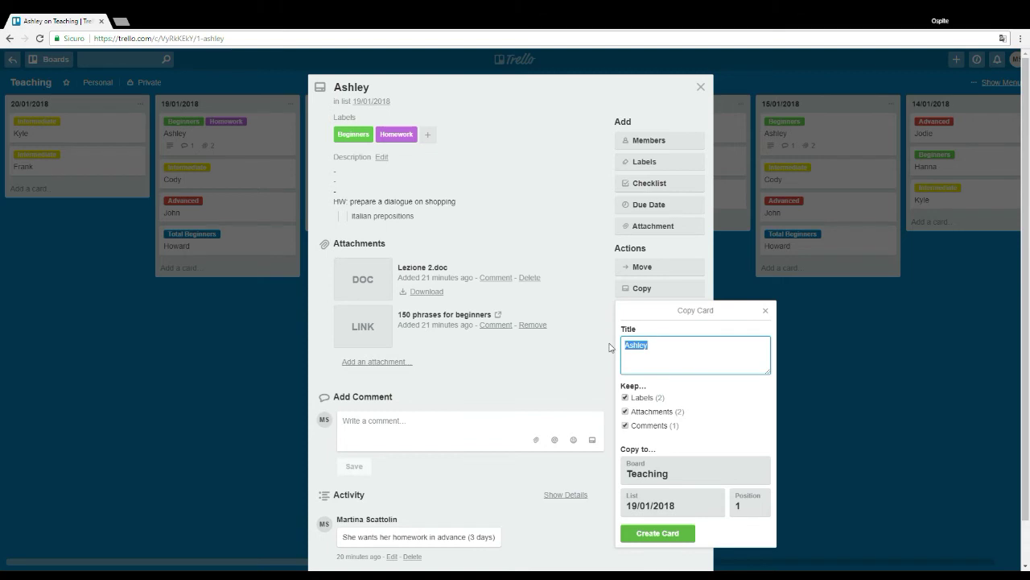
pyautogui.write('Greg')
pyautogui.click(626, 425)
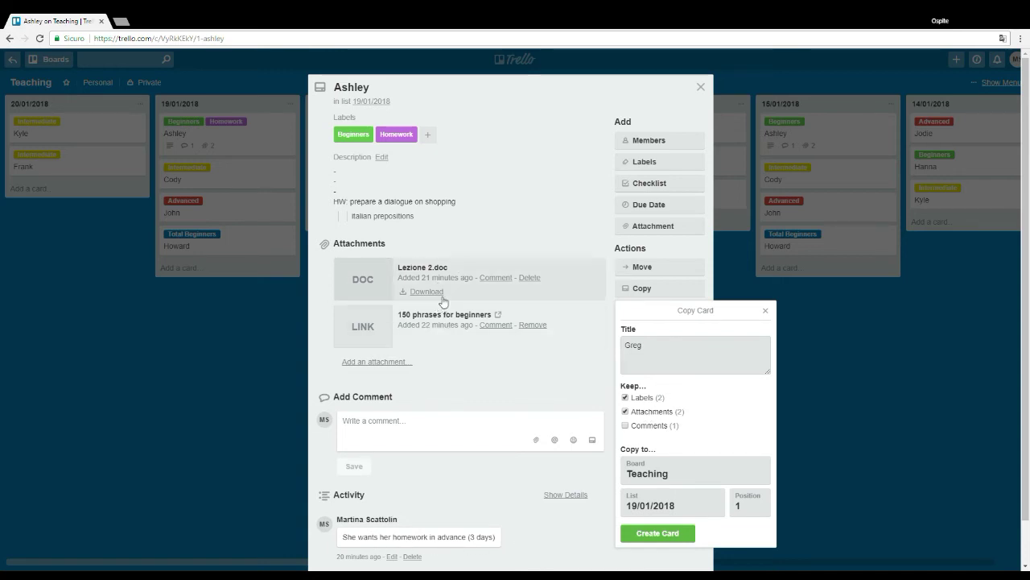
pyautogui.click(643, 400)
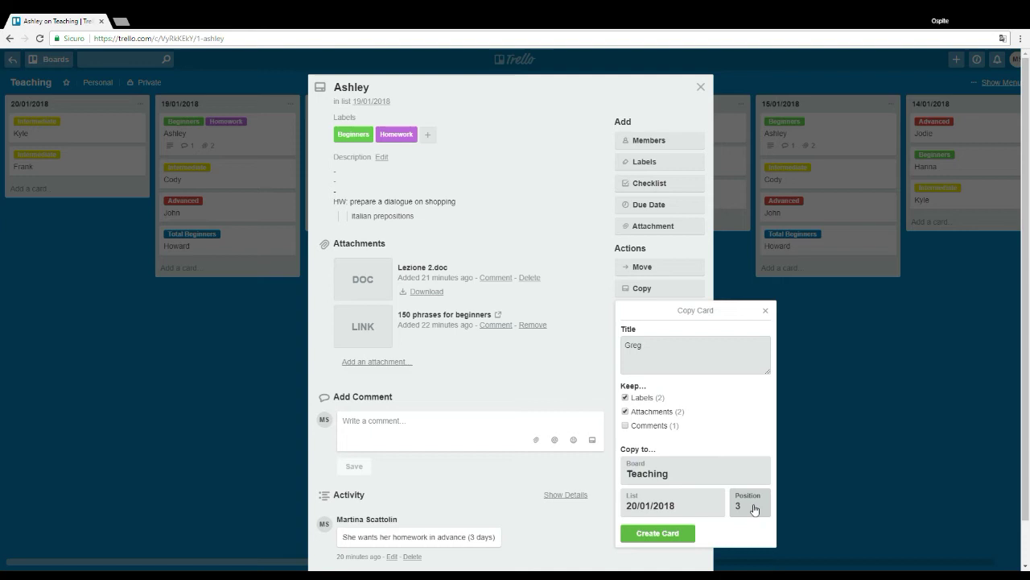
pyautogui.click(755, 508)
pyautogui.click(749, 535)
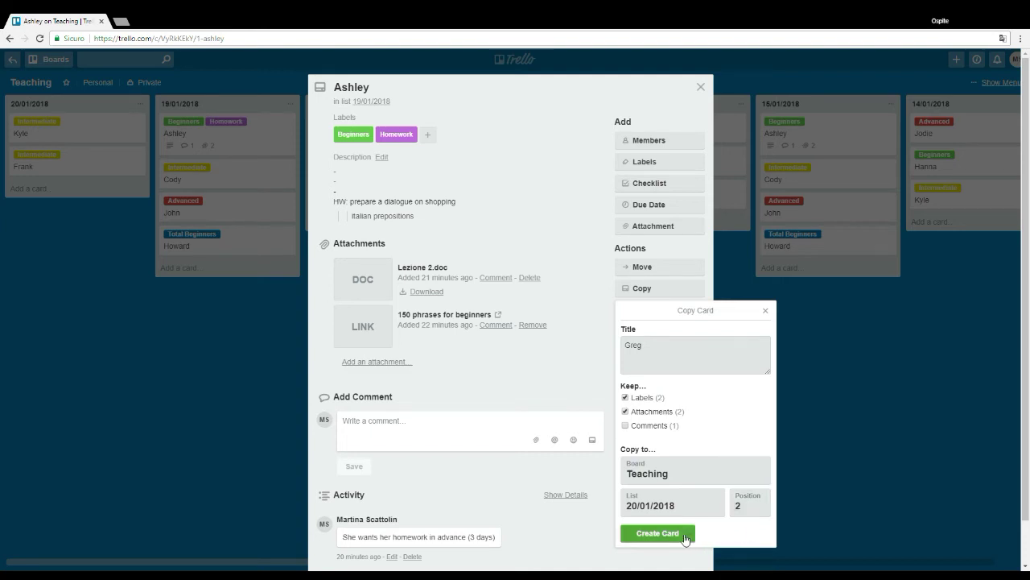
pyautogui.click(684, 535)
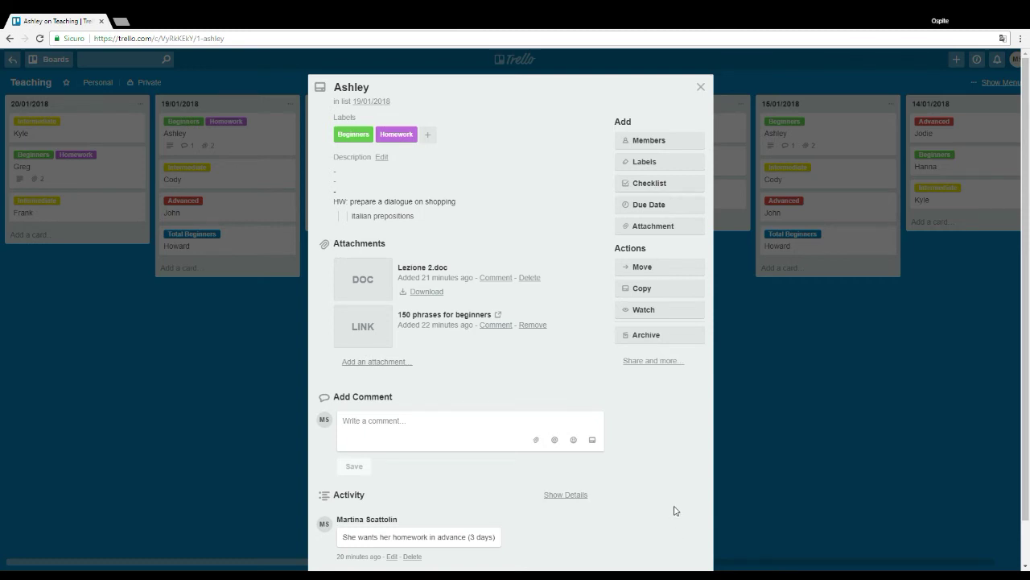
pyautogui.click(701, 87)
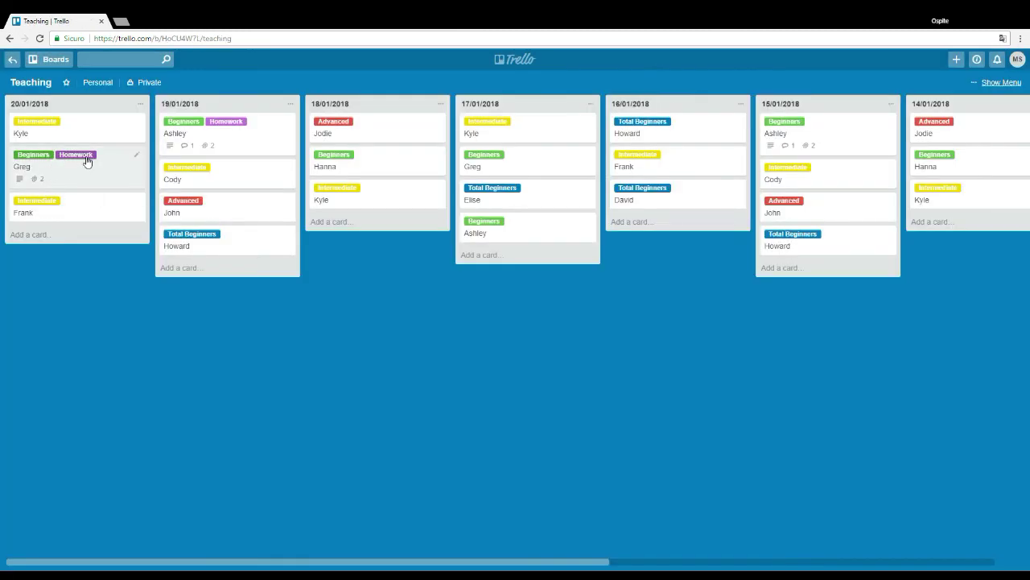
# Strip the Homework label from the new card so only Beginners remains, then check the card.
pyautogui.press('l')
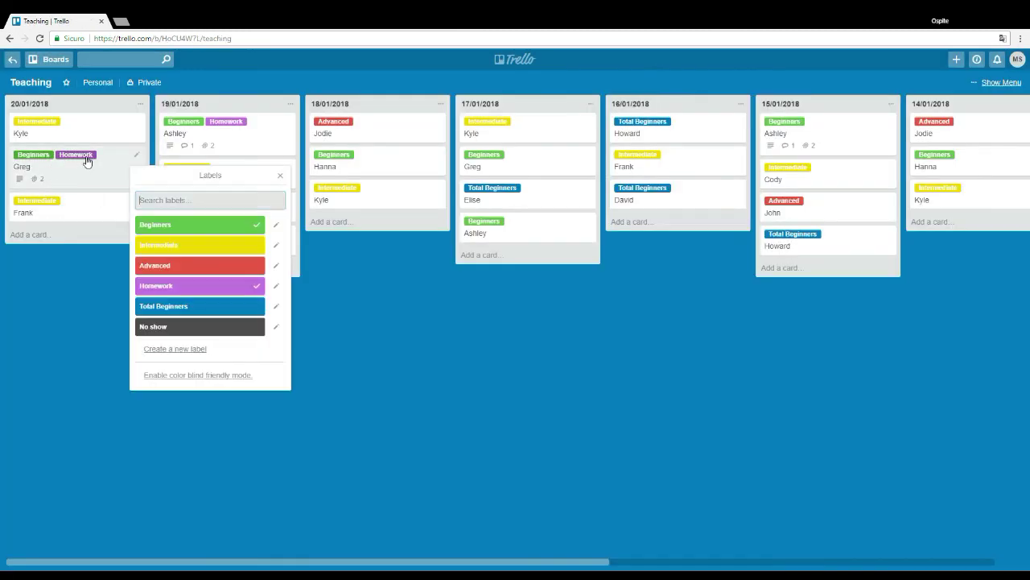
pyautogui.click(174, 287)
pyautogui.click(11, 288)
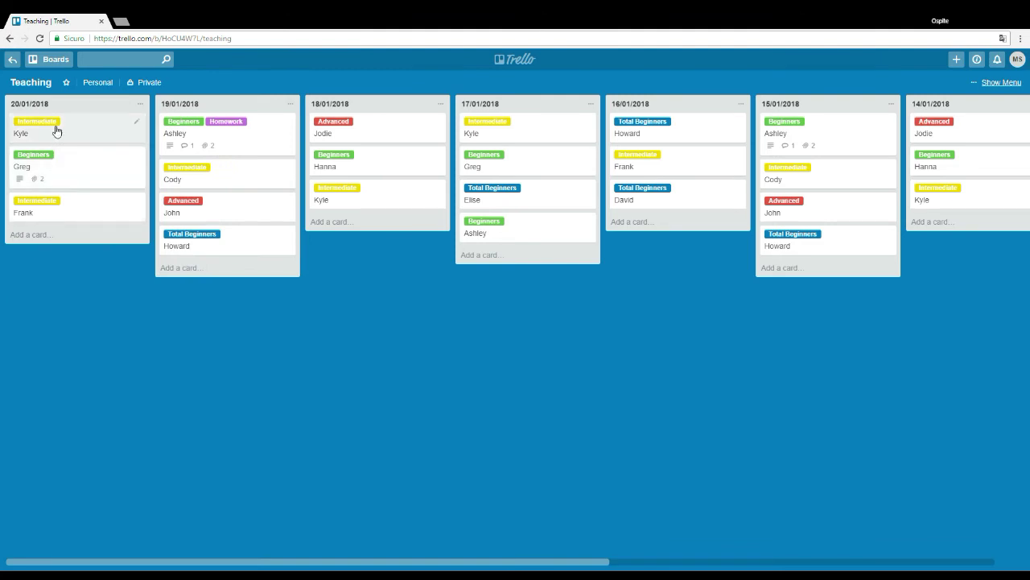
pyautogui.click(65, 171)
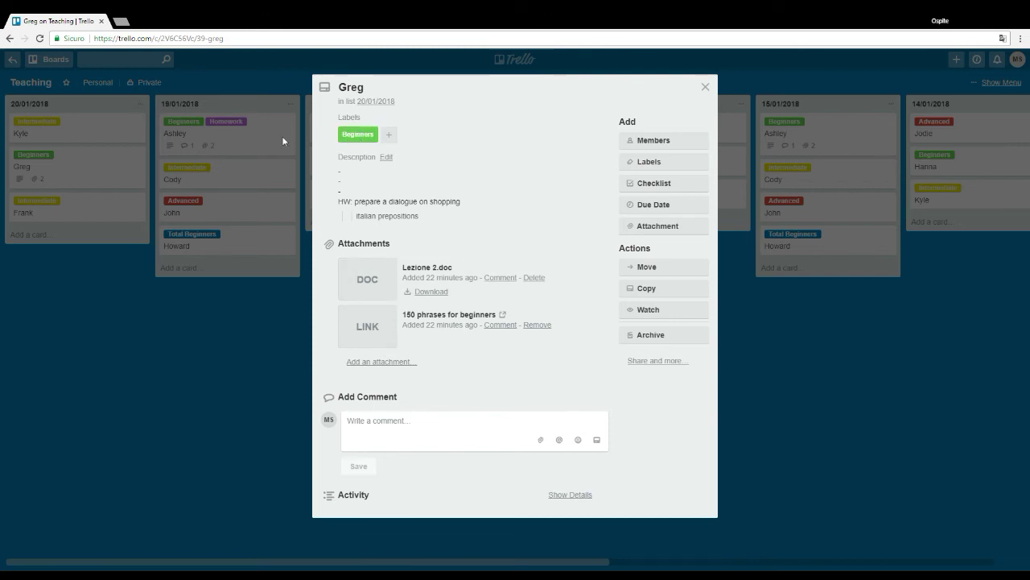
pyautogui.click(705, 87)
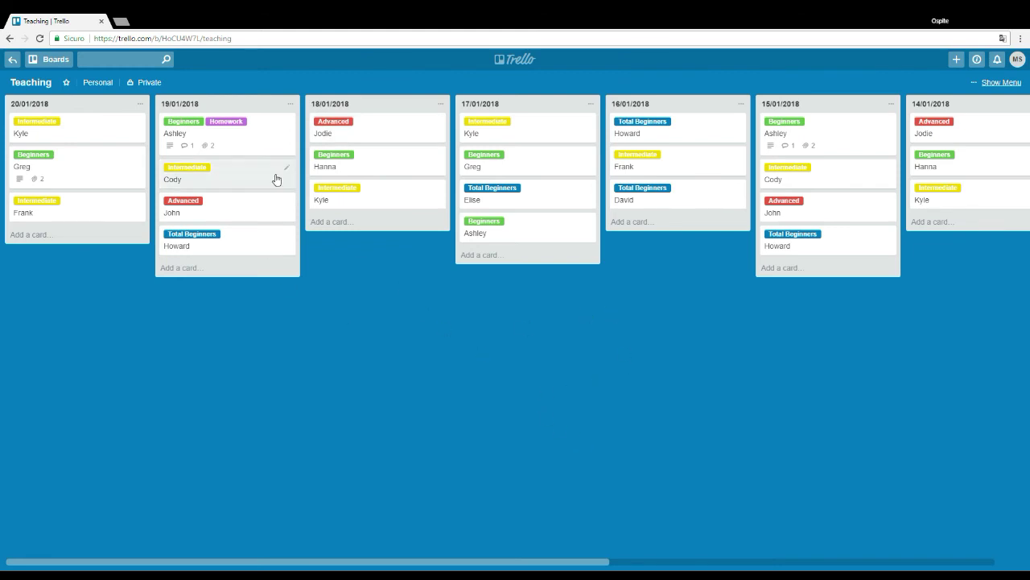
pyautogui.click(146, 65)
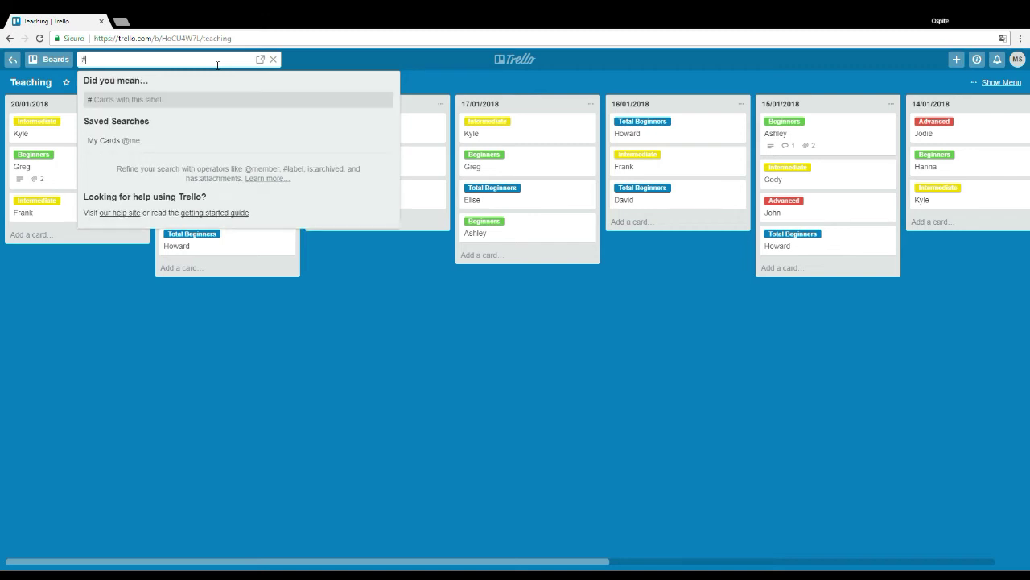
pyautogui.write('eginner')
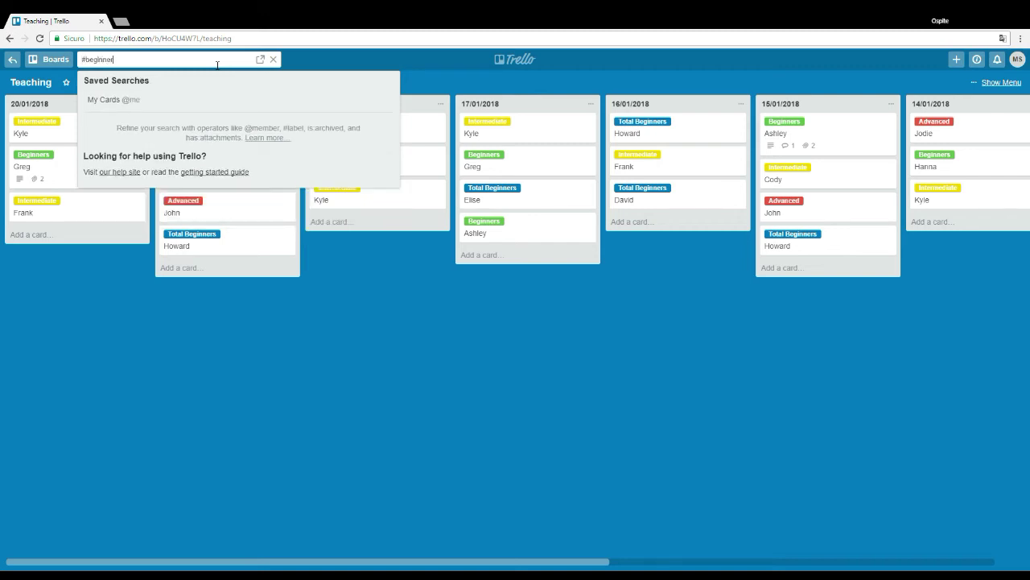
pyautogui.write('s')
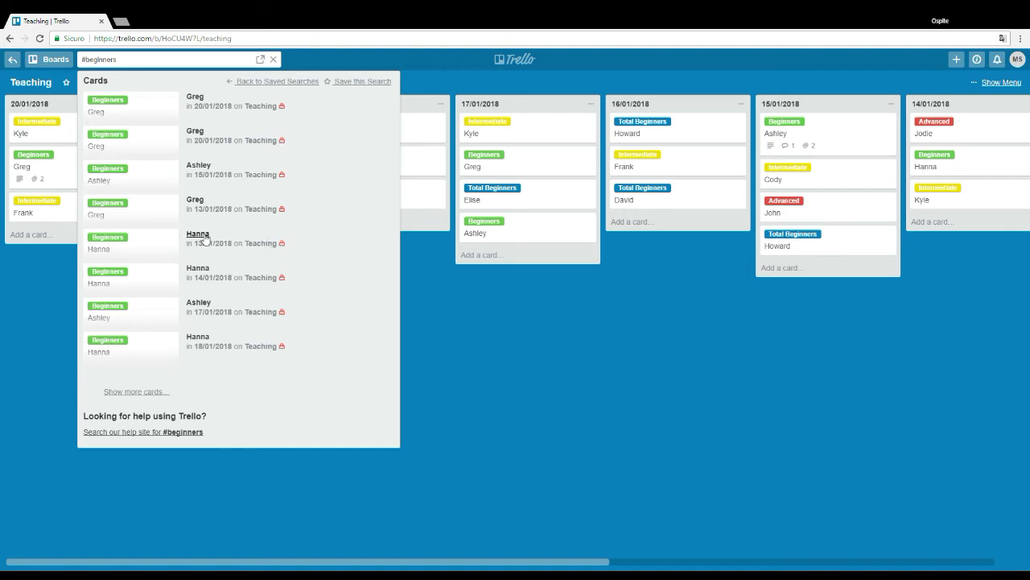
pyautogui.click(133, 187)
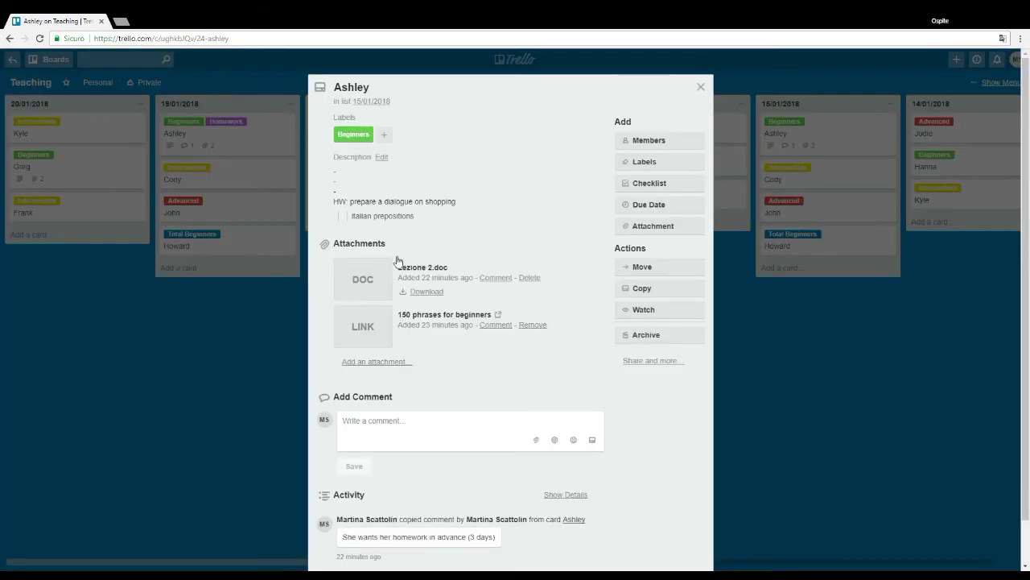
pyautogui.click(702, 88)
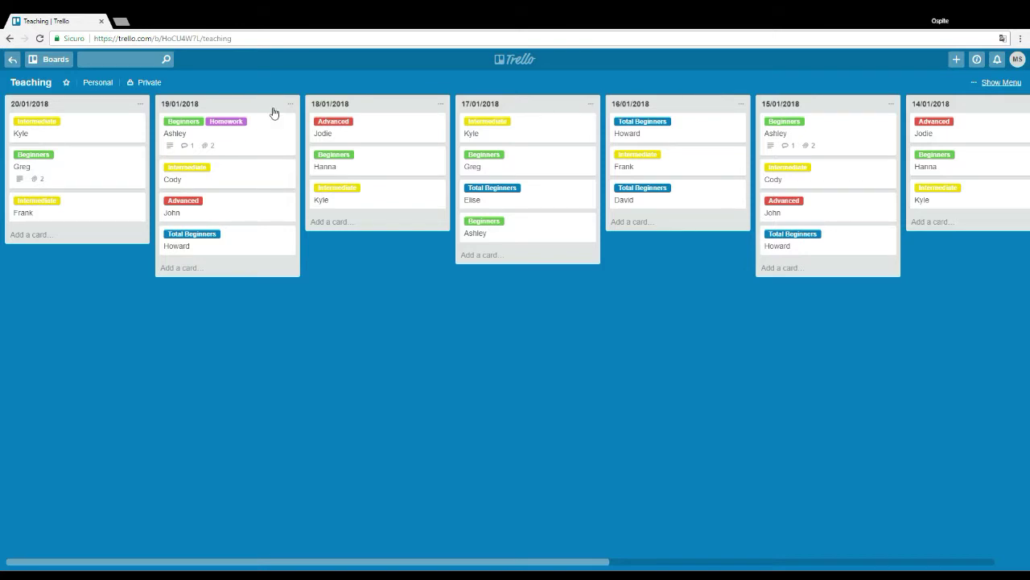
# Run a card search, clear it, and open the student card in the 19/01/2018 list.
pyautogui.click(129, 60)
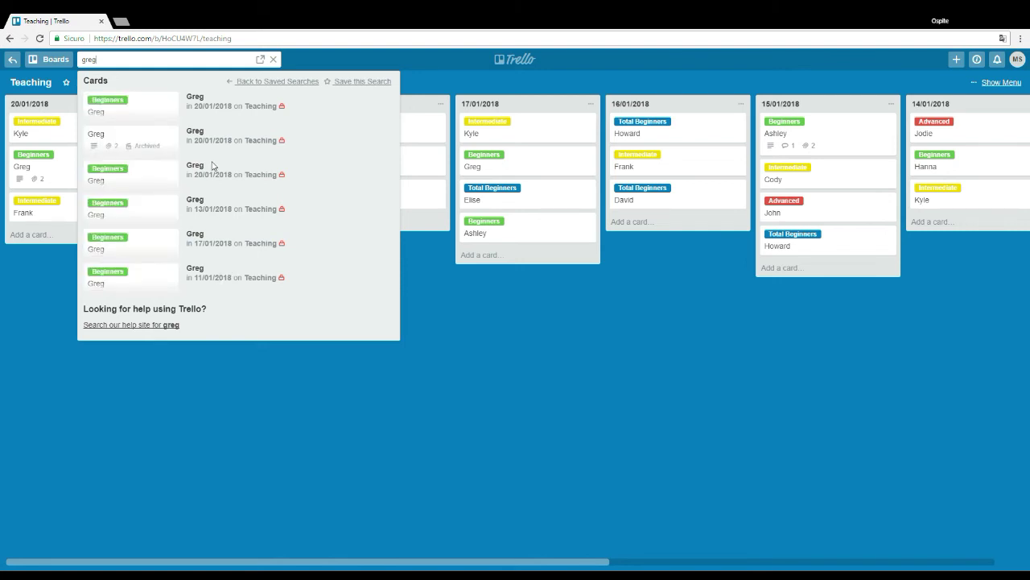
pyautogui.click(273, 60)
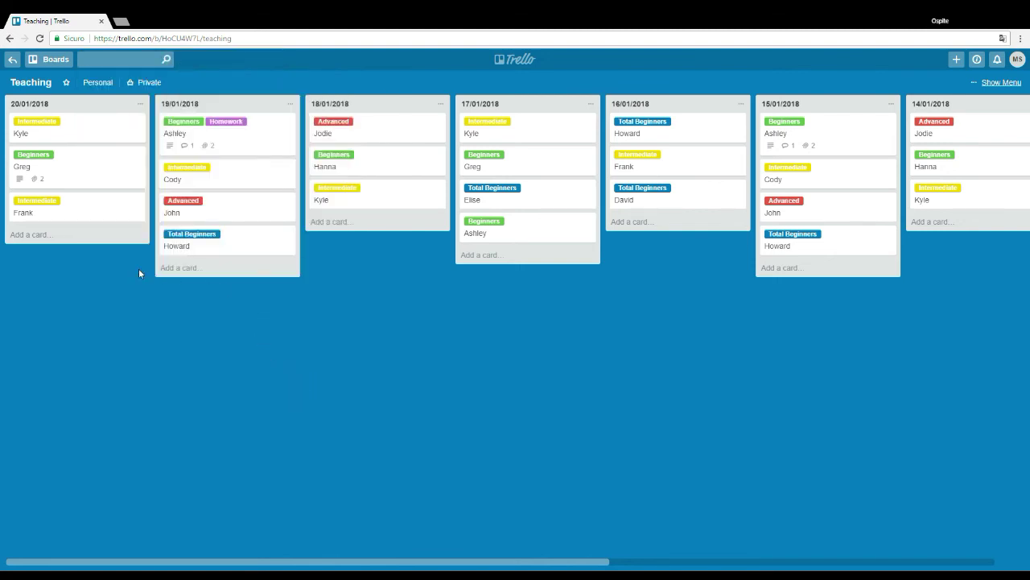
pyautogui.click(228, 143)
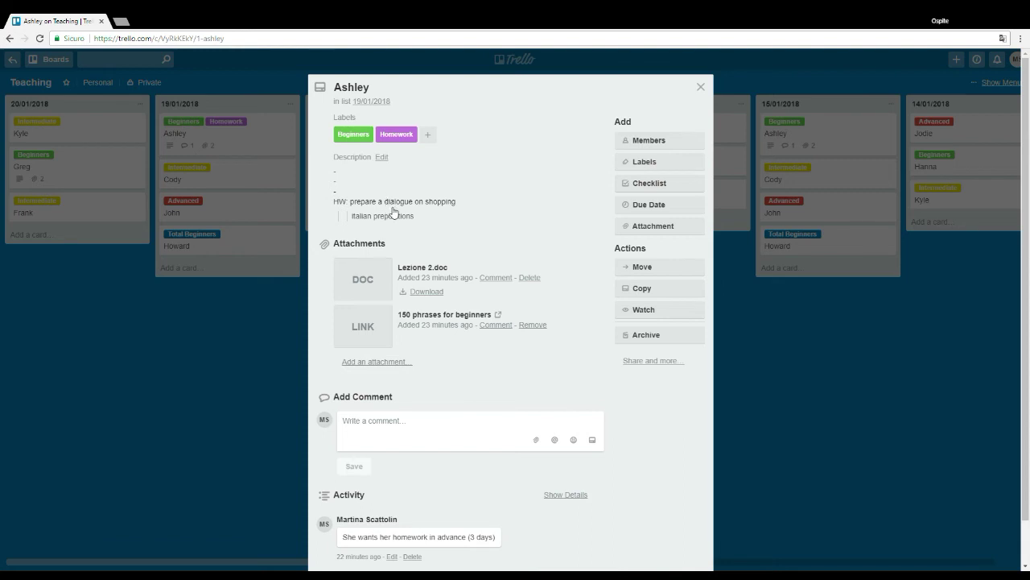
# Wrap HW in ** in the card description to make it bold, and save.
pyautogui.click(399, 163)
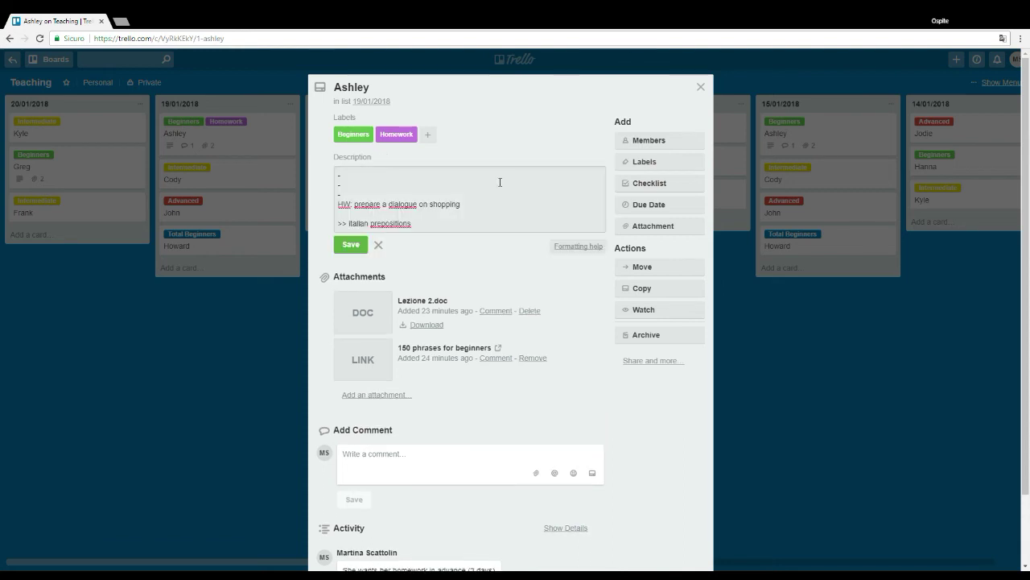
pyautogui.write('**')
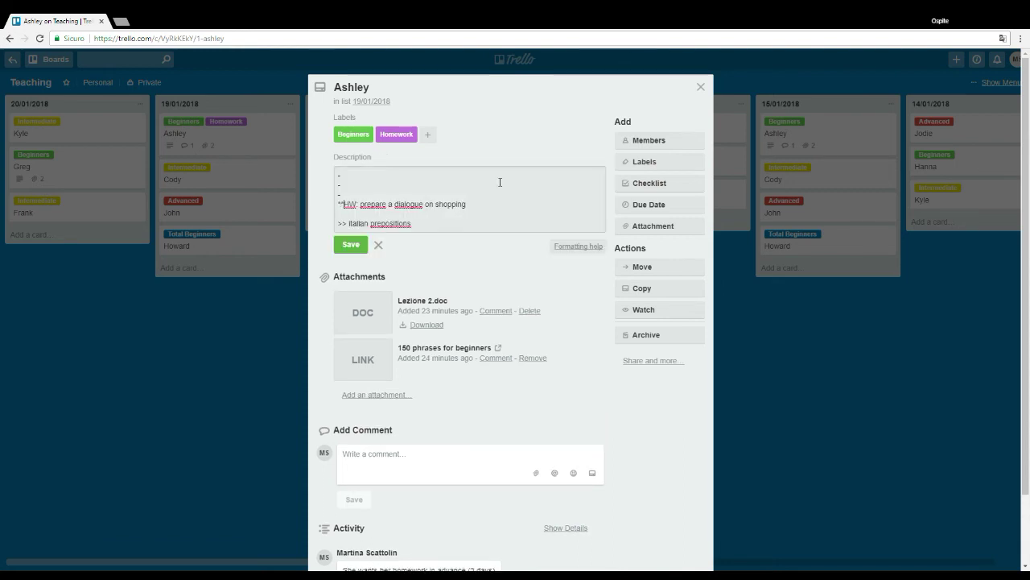
pyautogui.press('Right')
pyautogui.press('Right')
pyautogui.press('Right')
pyautogui.write('**')
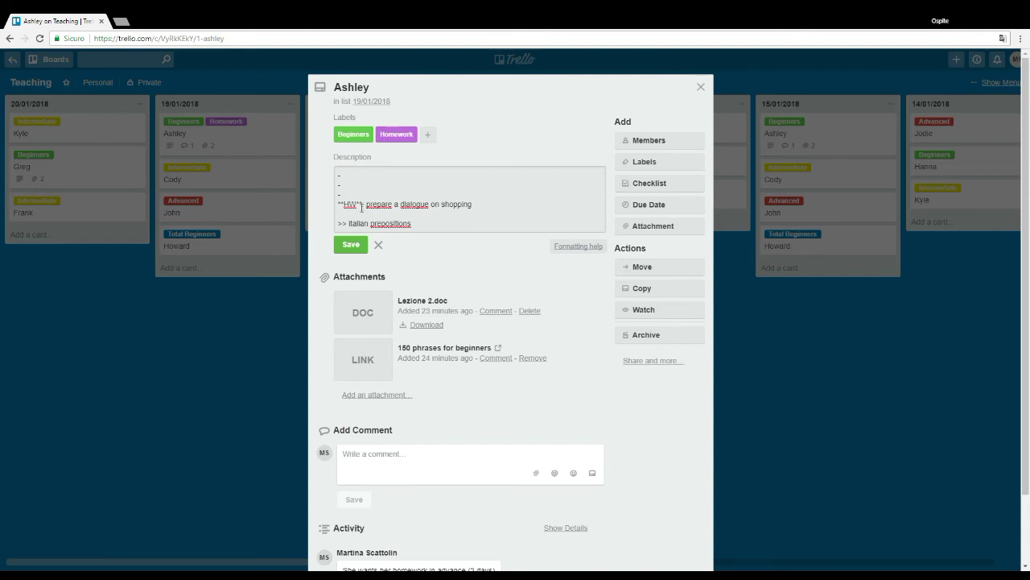
pyautogui.click(359, 249)
pyautogui.click(359, 250)
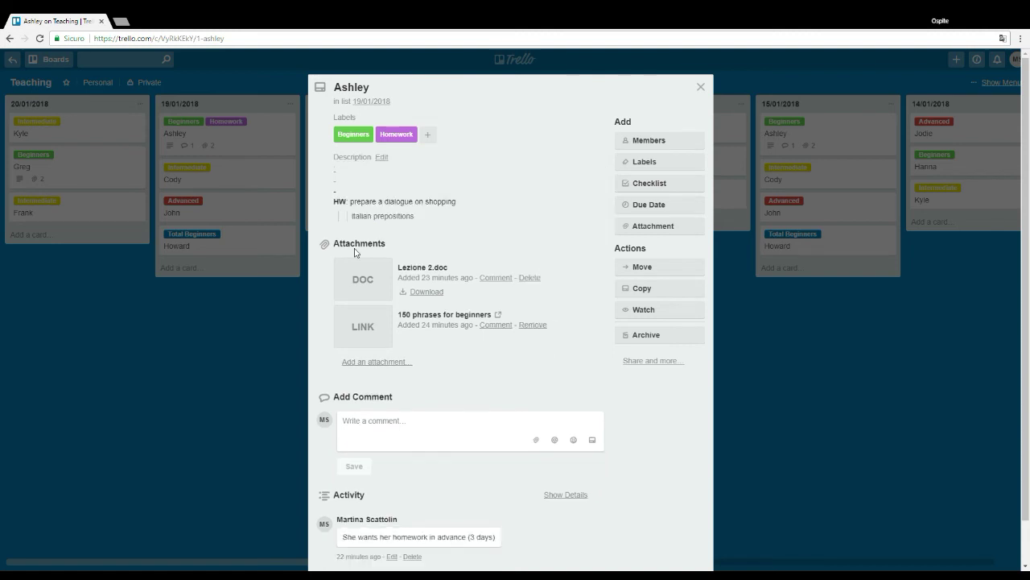
pyautogui.click(369, 209)
pyautogui.hotkey('ctrl', 'a')
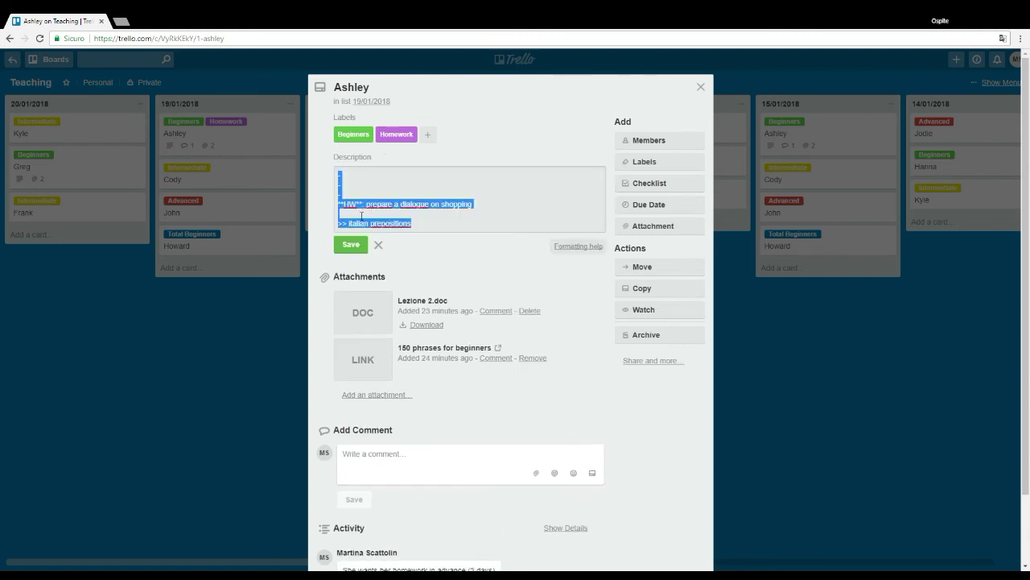
pyautogui.click(355, 208)
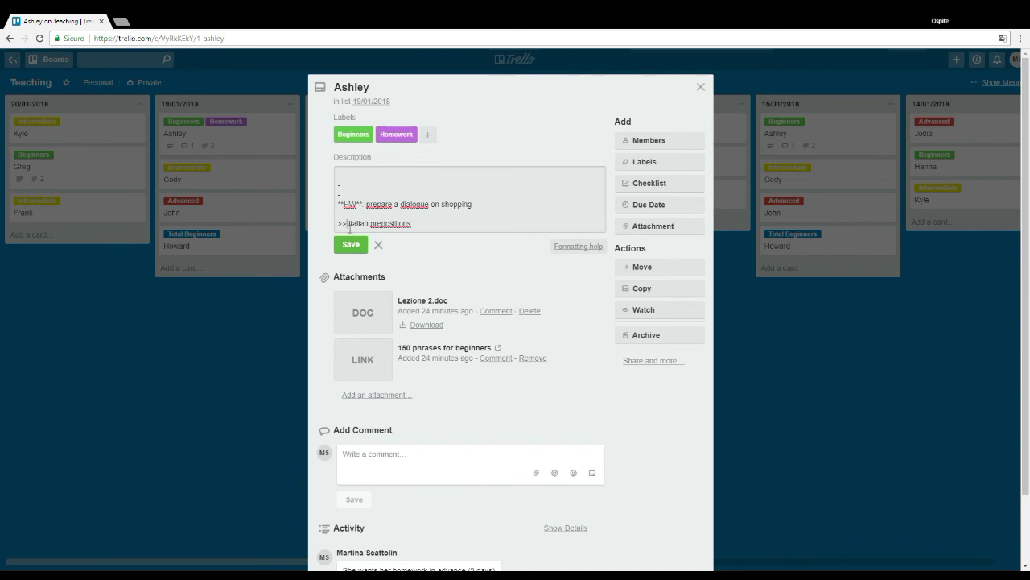
pyautogui.write('**')
pyautogui.click(352, 246)
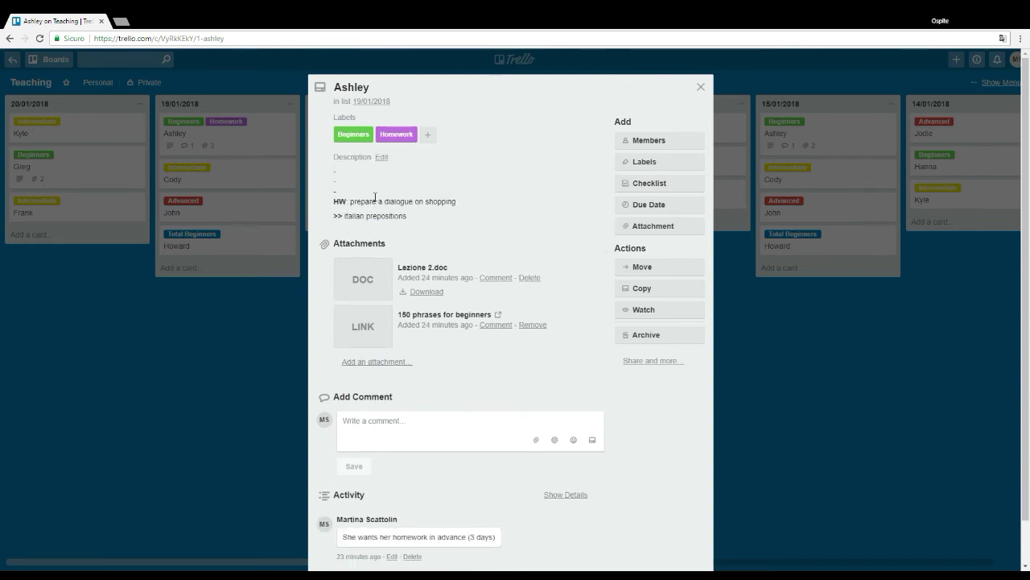
# Italicise the 'italian prepositions' line by wrapping it in underscores, and save.
pyautogui.click(370, 201)
pyautogui.write('_italian prepositions')
pyautogui.press('End')
pyautogui.write('_')
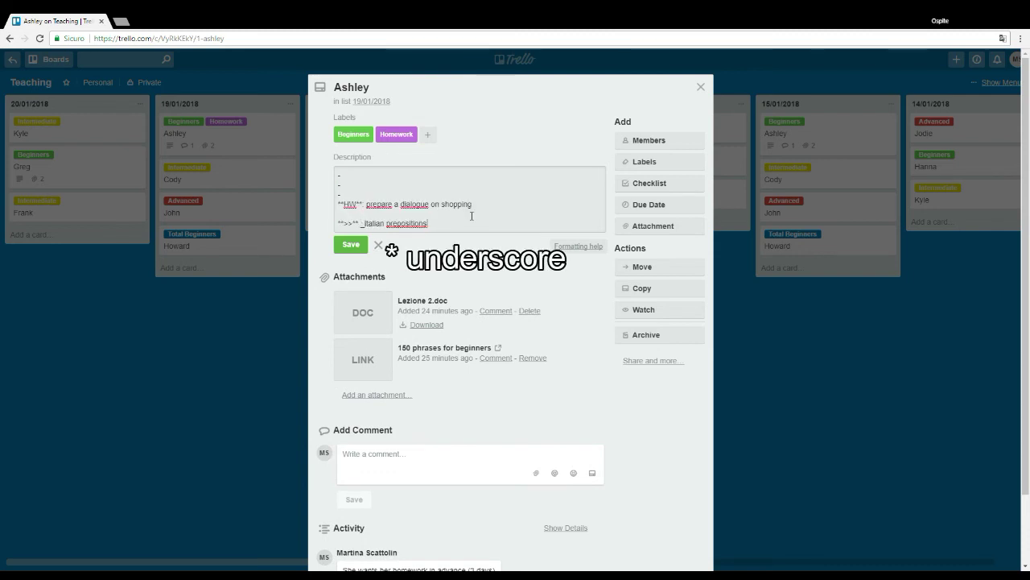
pyautogui.click(351, 244)
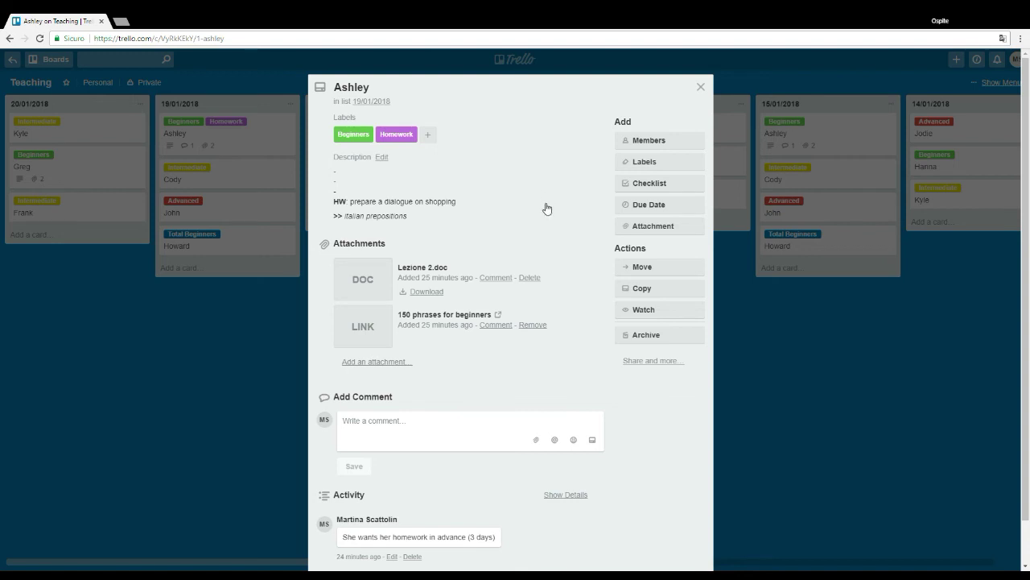
# Start printing the card from Share and more, cancel with Annulla, and close the card.
pyautogui.click(651, 361)
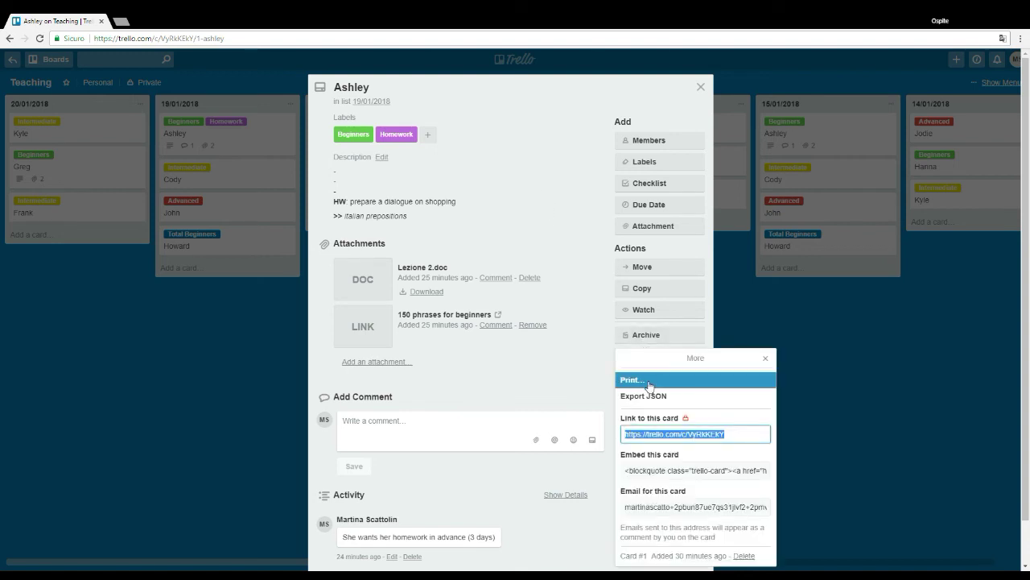
pyautogui.click(649, 385)
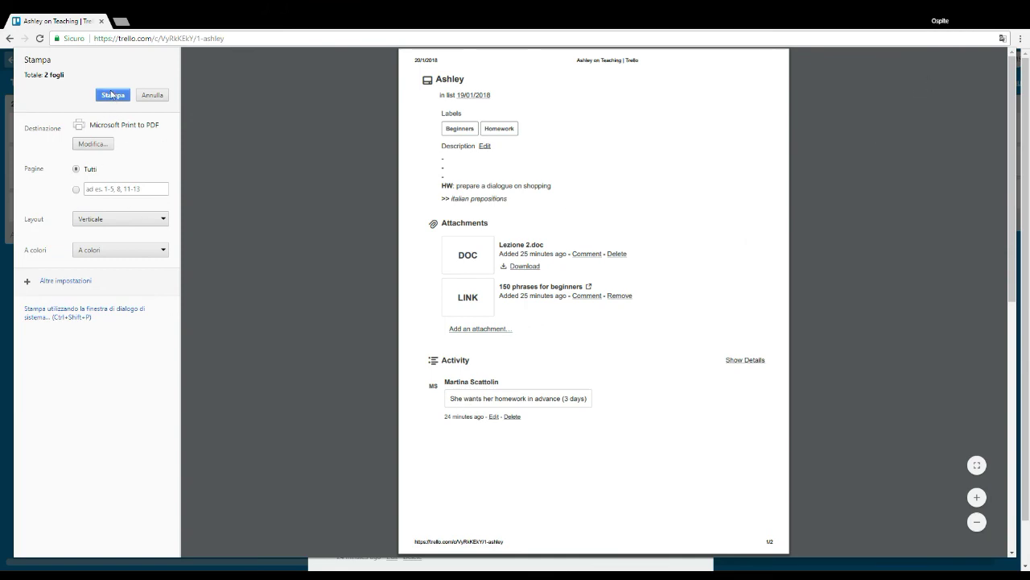
pyautogui.click(152, 95)
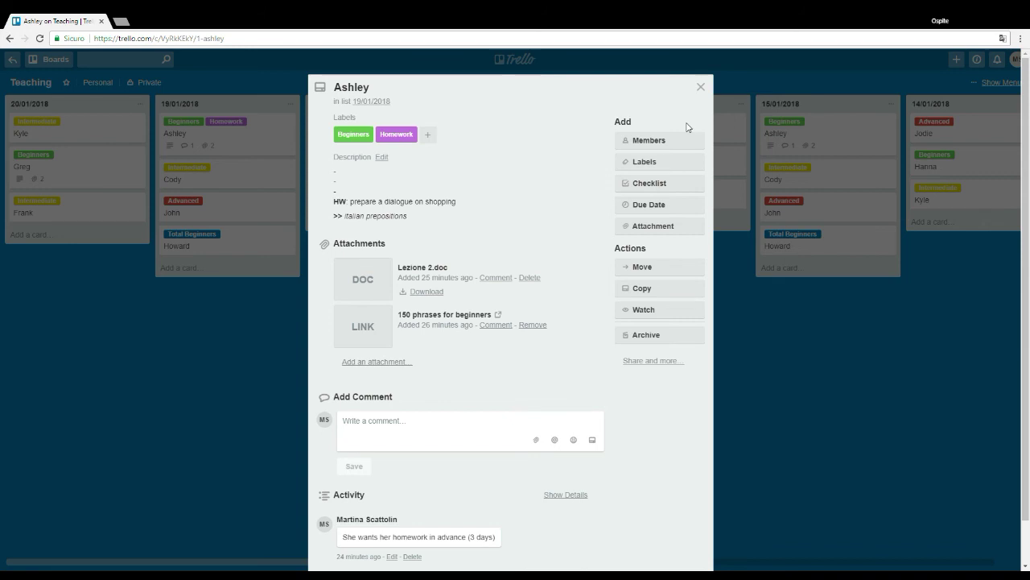
pyautogui.click(701, 87)
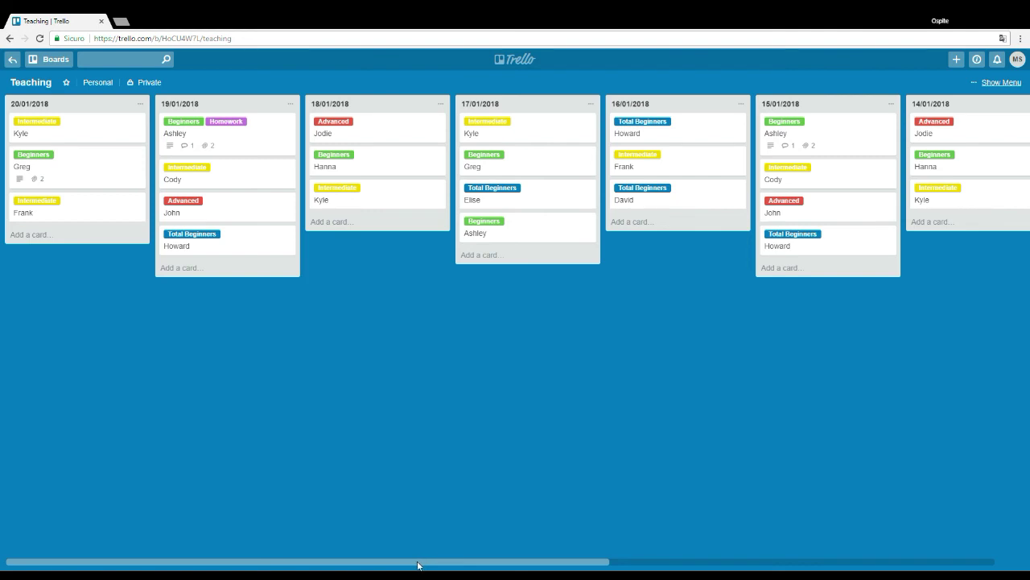
# Archive the 11/01, 12/01, 13/01, 14/01 and 15/01/2018 lists.
pyautogui.moveTo(417, 566)
pyautogui.mouseDown()
pyautogui.moveTo(821, 566)
pyautogui.moveTo(409, 564)
pyautogui.mouseUp()
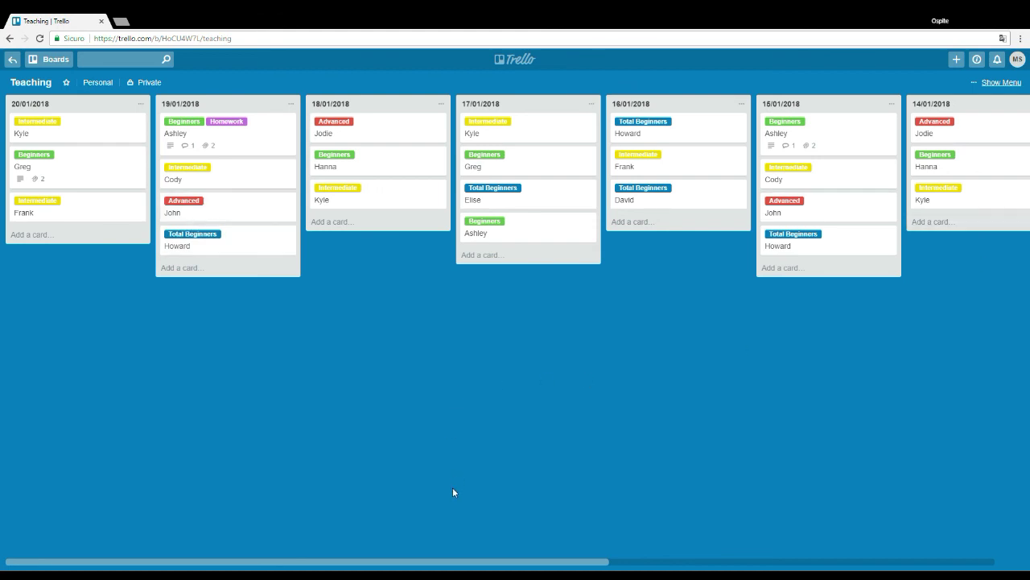
pyautogui.moveTo(415, 566); pyautogui.dragTo(902, 455)
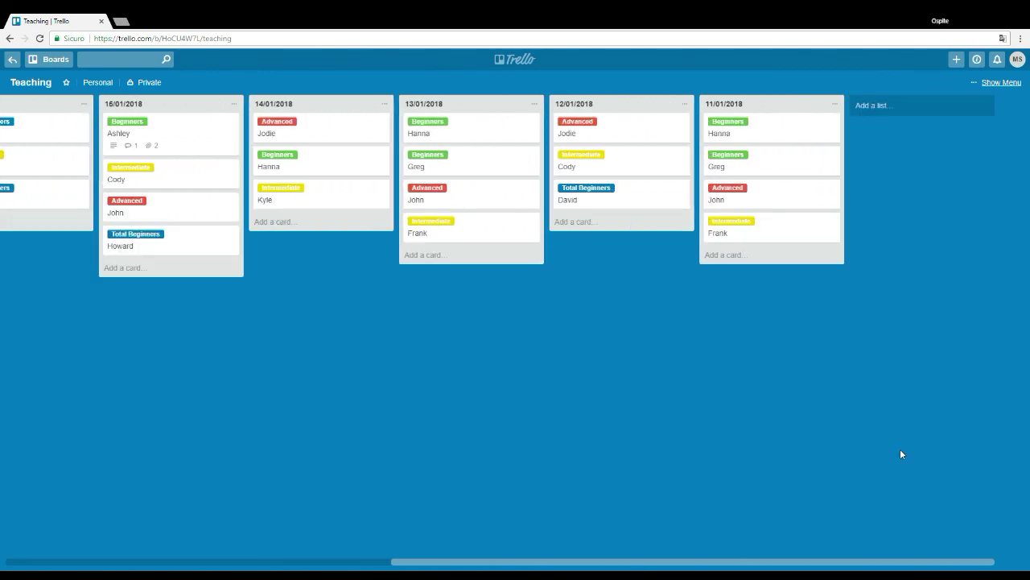
pyautogui.click(836, 105)
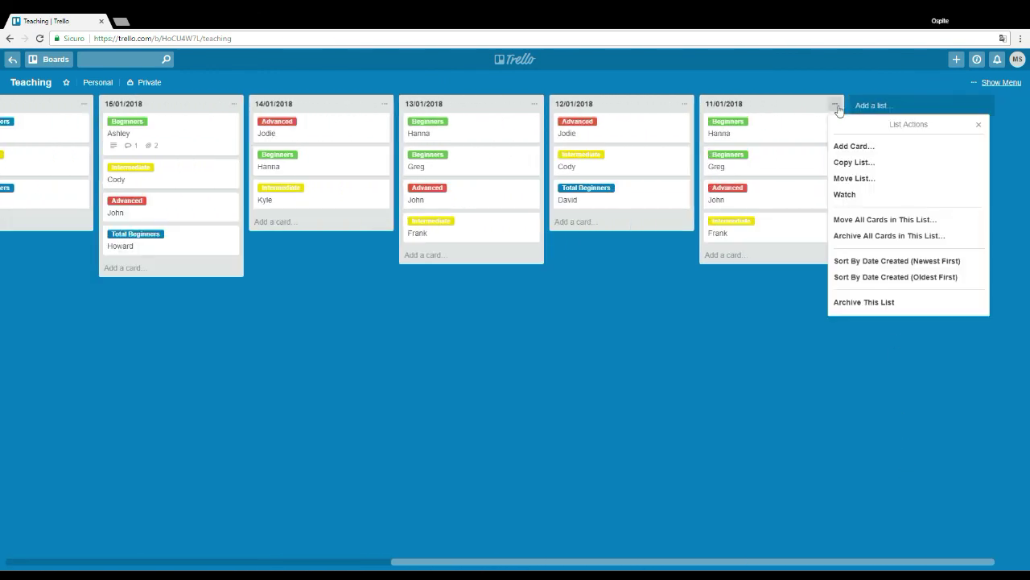
pyautogui.click(878, 302)
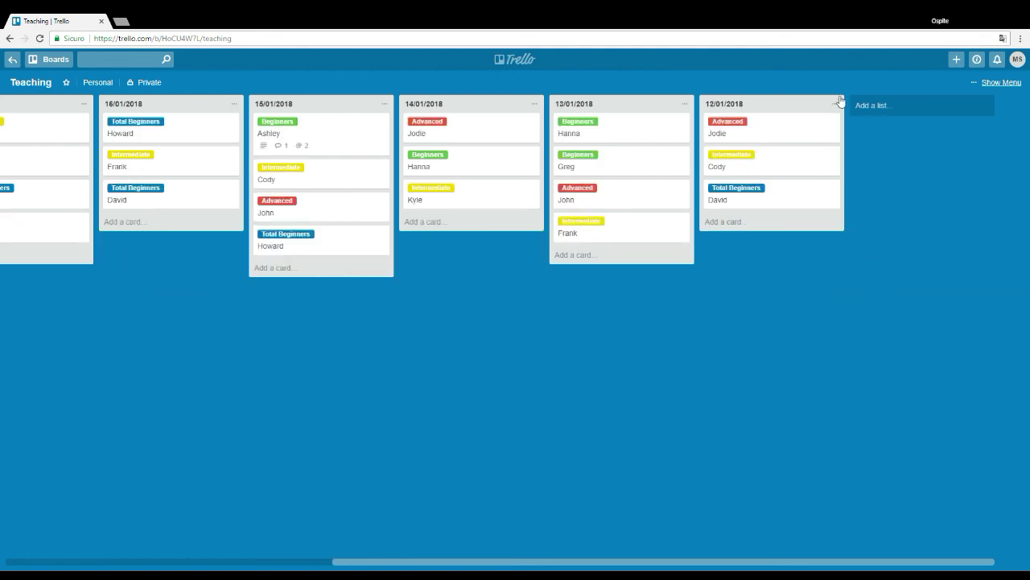
pyautogui.click(836, 104)
pyautogui.click(849, 299)
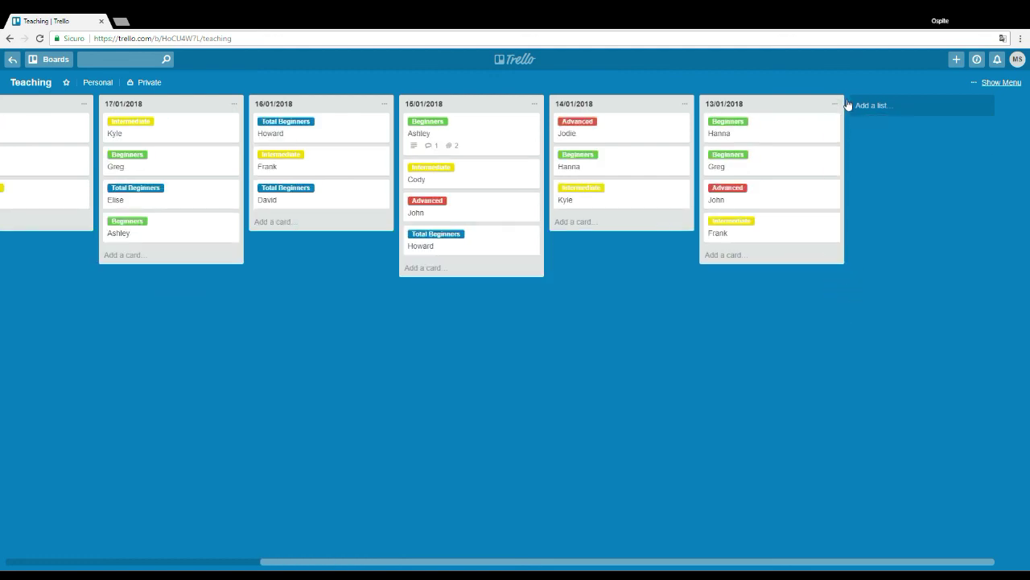
pyautogui.click(836, 103)
pyautogui.click(850, 301)
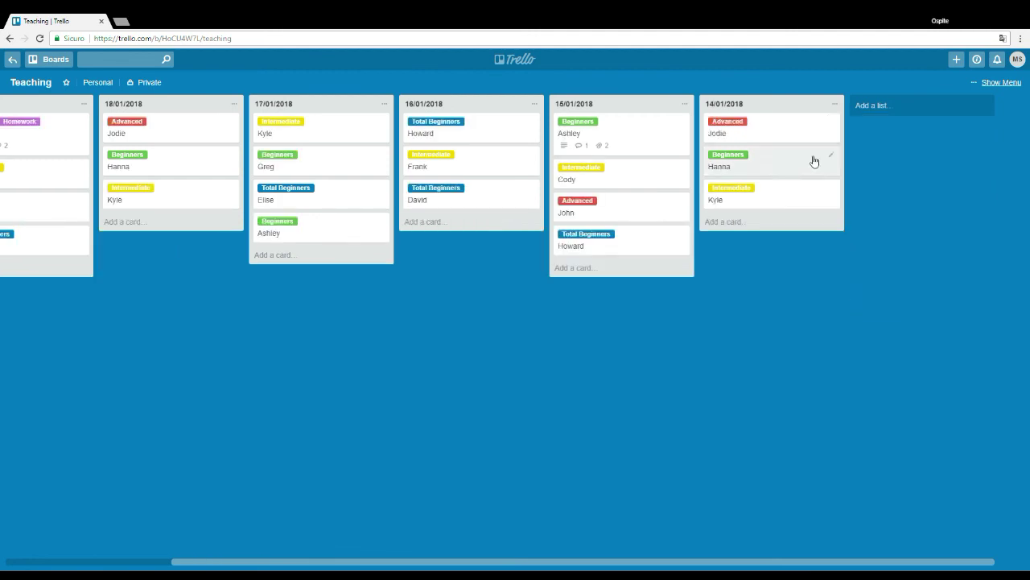
pyautogui.click(836, 104)
pyautogui.click(855, 301)
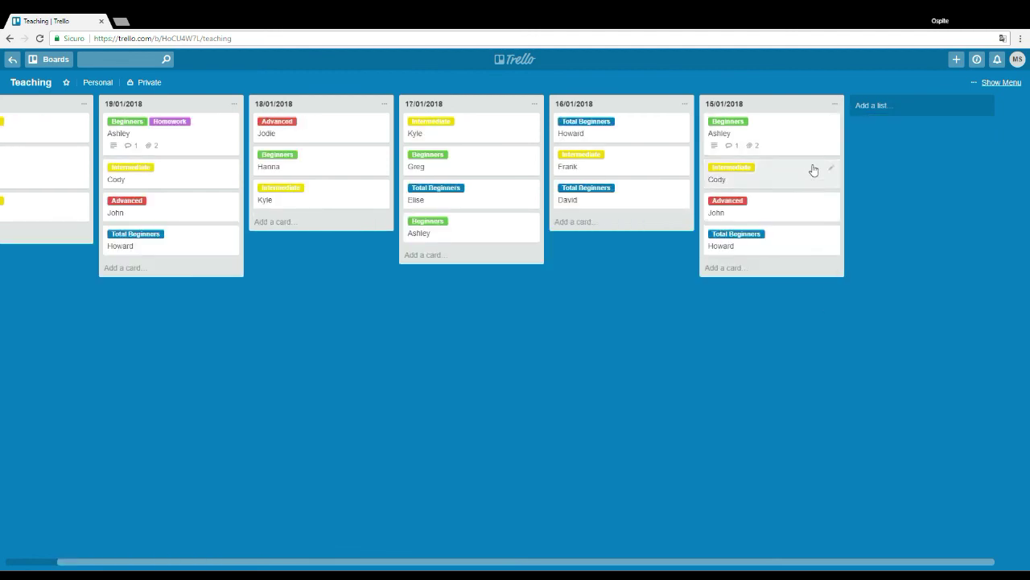
pyautogui.click(836, 104)
pyautogui.click(847, 299)
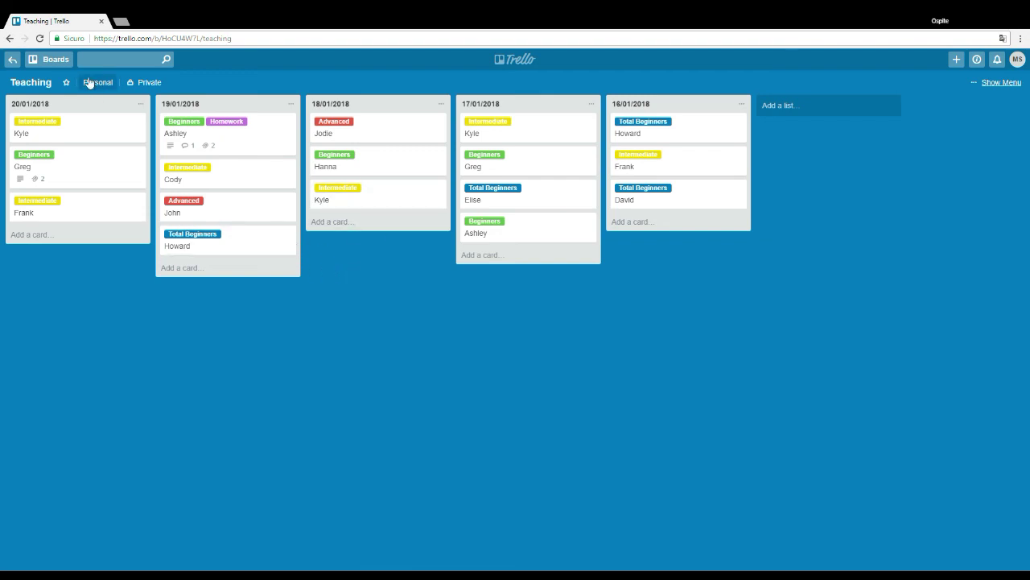
pyautogui.click(134, 61)
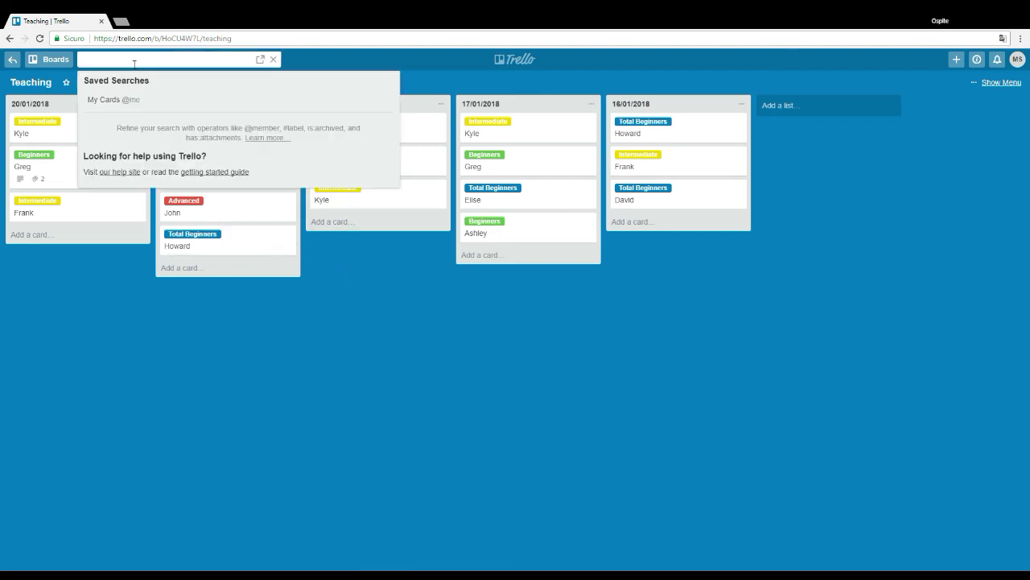
pyautogui.write('howard')
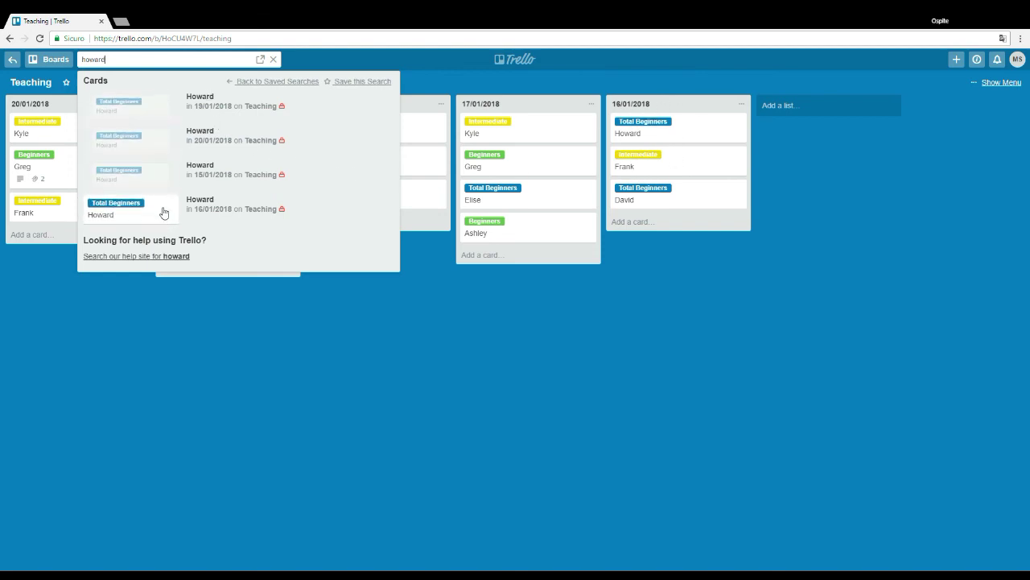
pyautogui.click(375, 353)
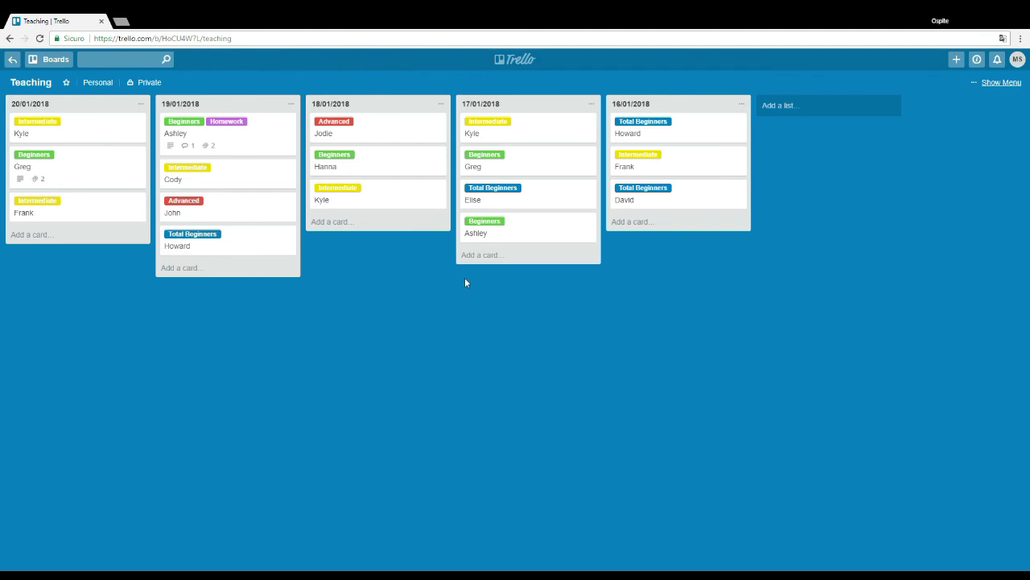
pyautogui.click(131, 63)
pyautogui.write('a')
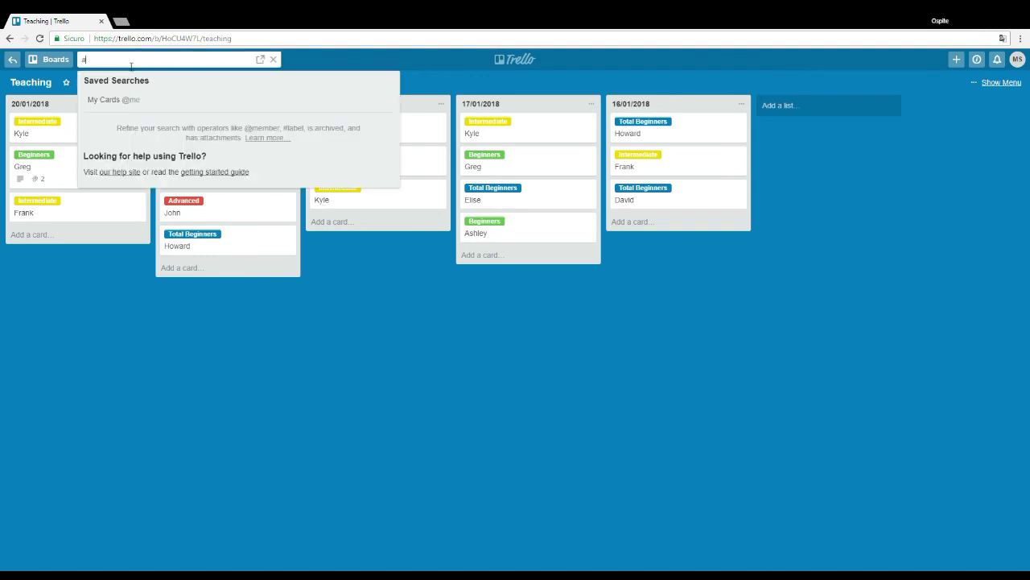
pyautogui.write('shley')
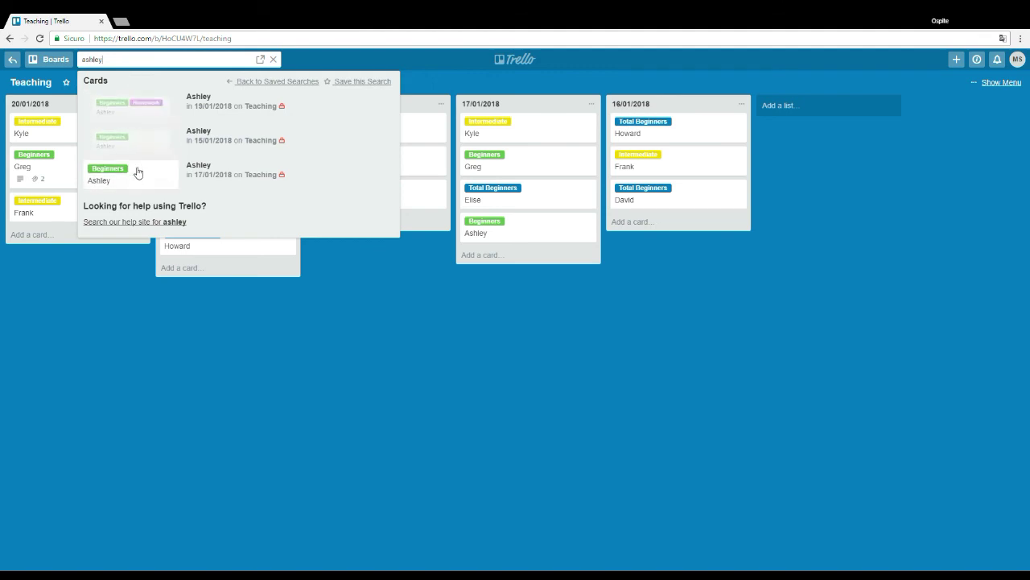
pyautogui.click(390, 379)
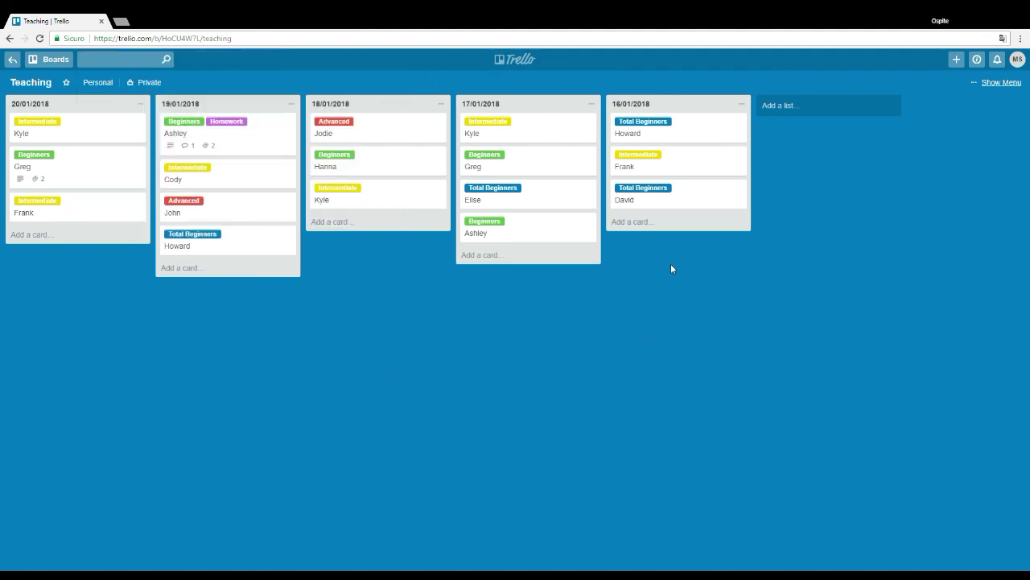
# Send the archived 17/01/2018 list back to the board from the menu's Archived Items.
pyautogui.click(1002, 83)
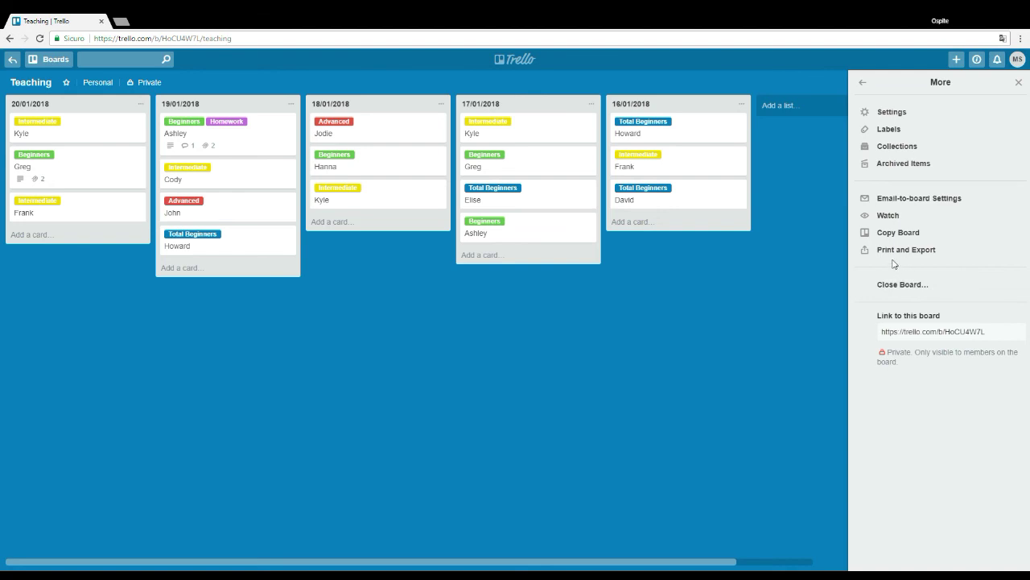
pyautogui.click(885, 168)
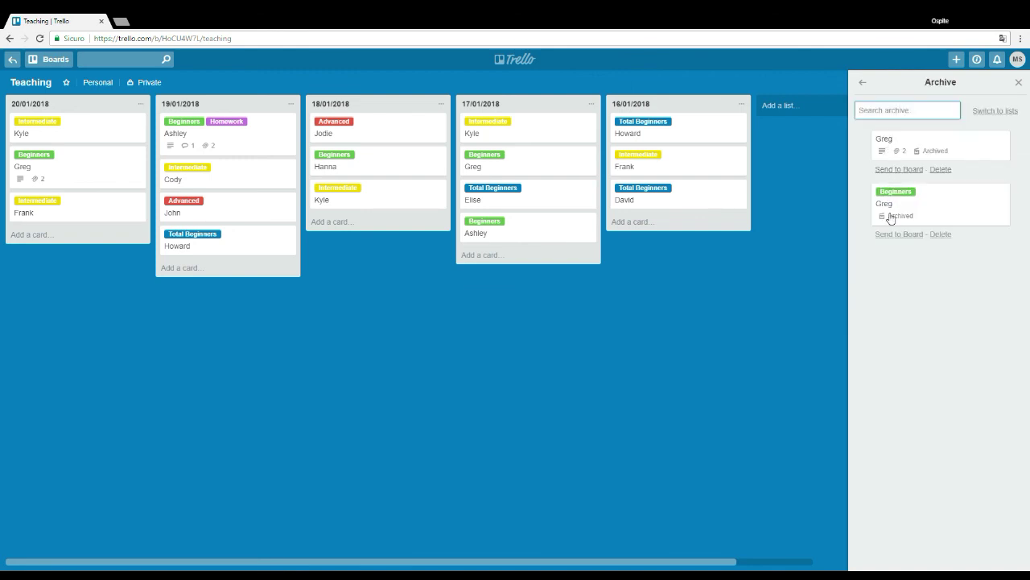
pyautogui.click(1015, 118)
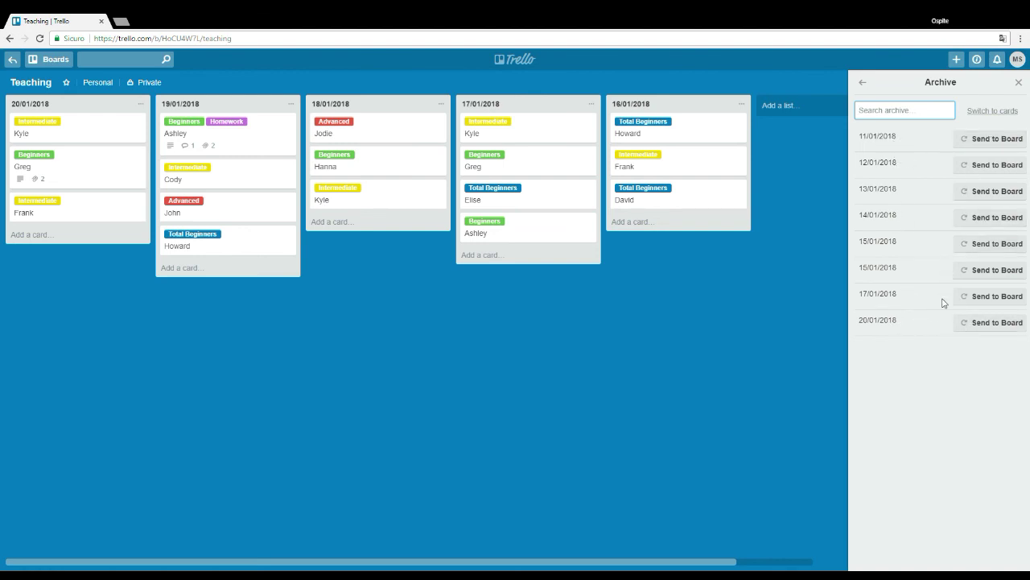
pyautogui.click(987, 299)
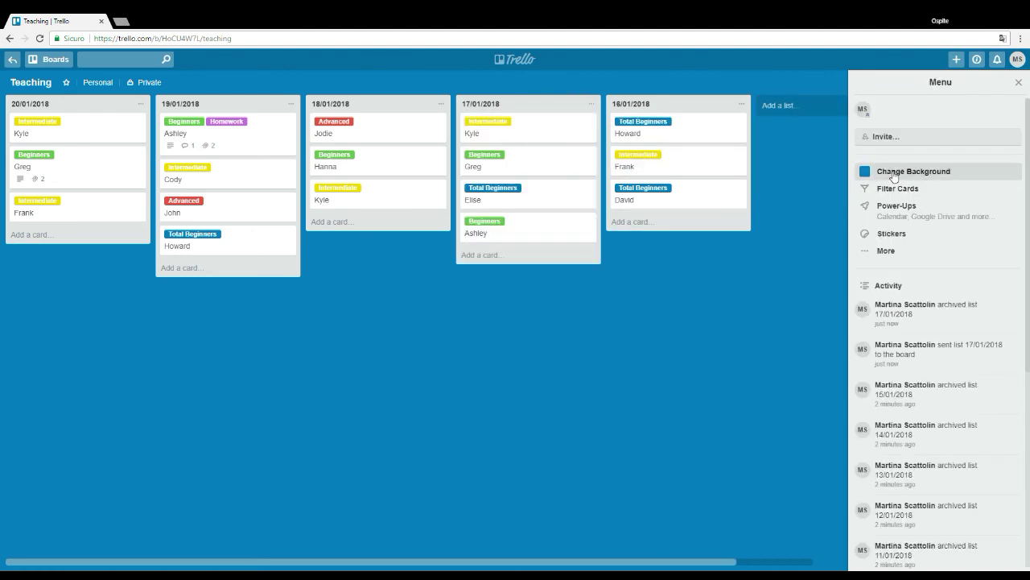
# Search the background photos for 'pink' and make the 'YOU HERE' wall photo the board background.
pyautogui.click(910, 172)
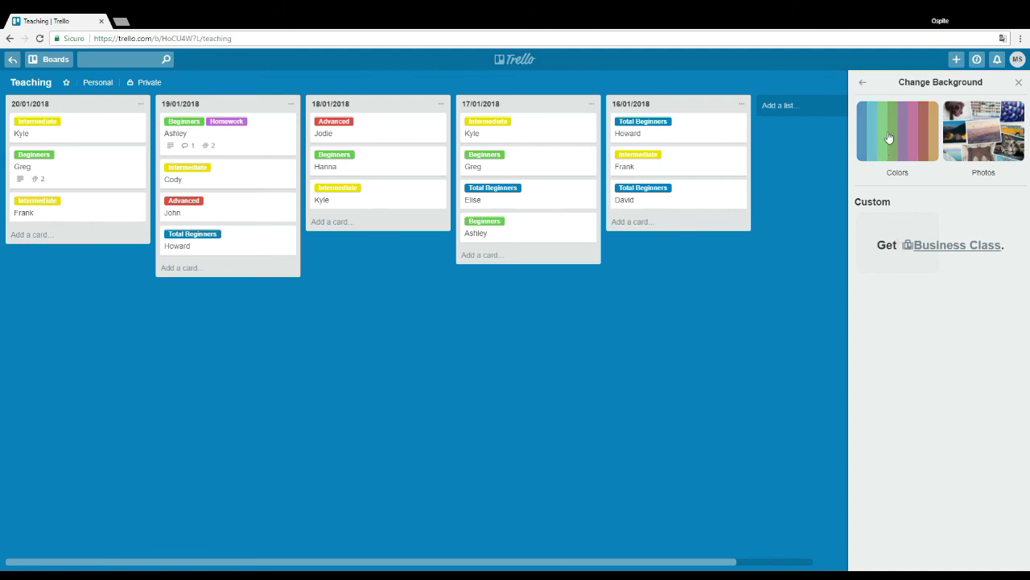
pyautogui.click(958, 121)
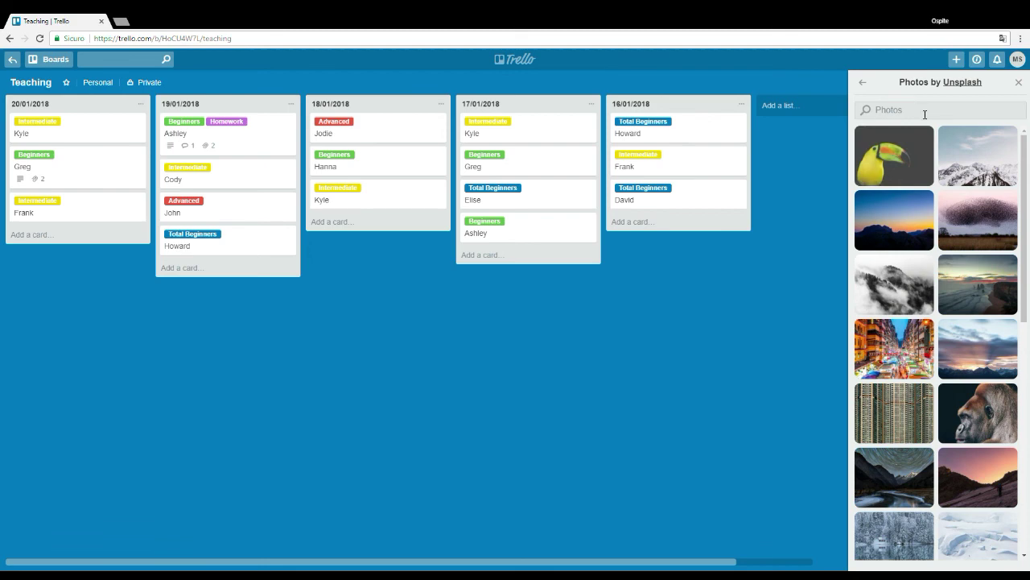
pyautogui.write('pink')
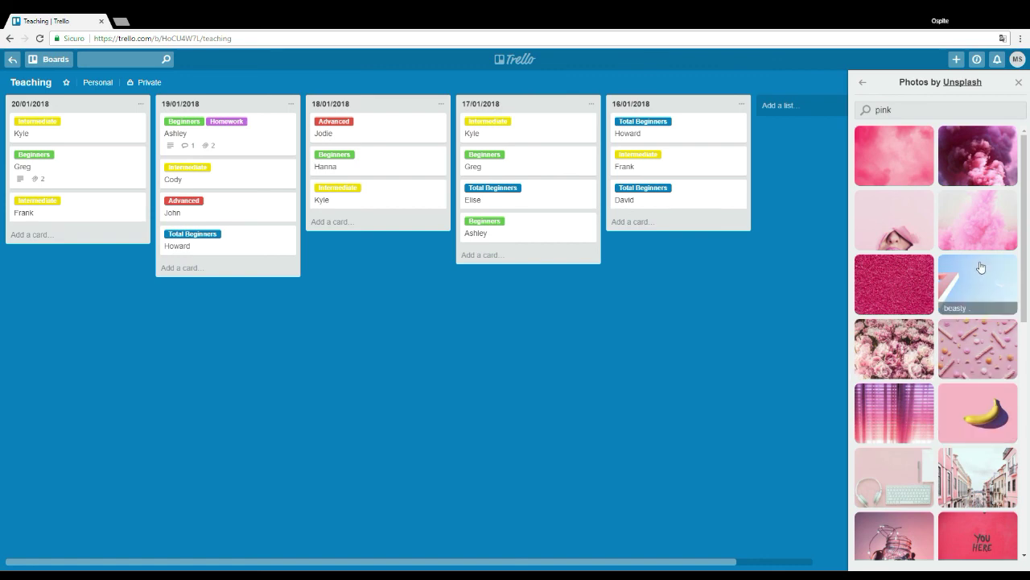
pyautogui.click(976, 221)
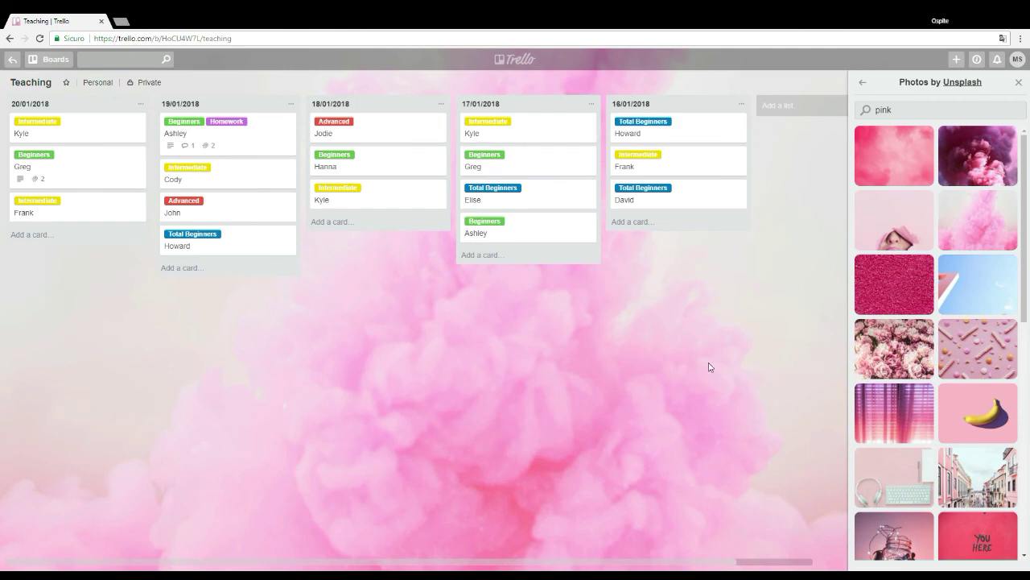
pyautogui.scroll(-2, 990, 435)
pyautogui.click(998, 447)
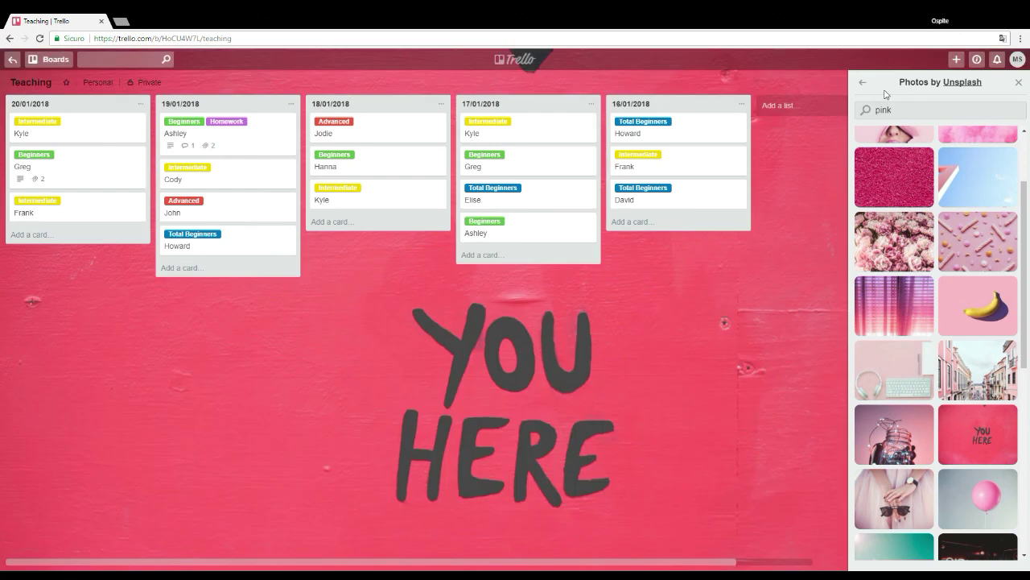
pyautogui.click(862, 82)
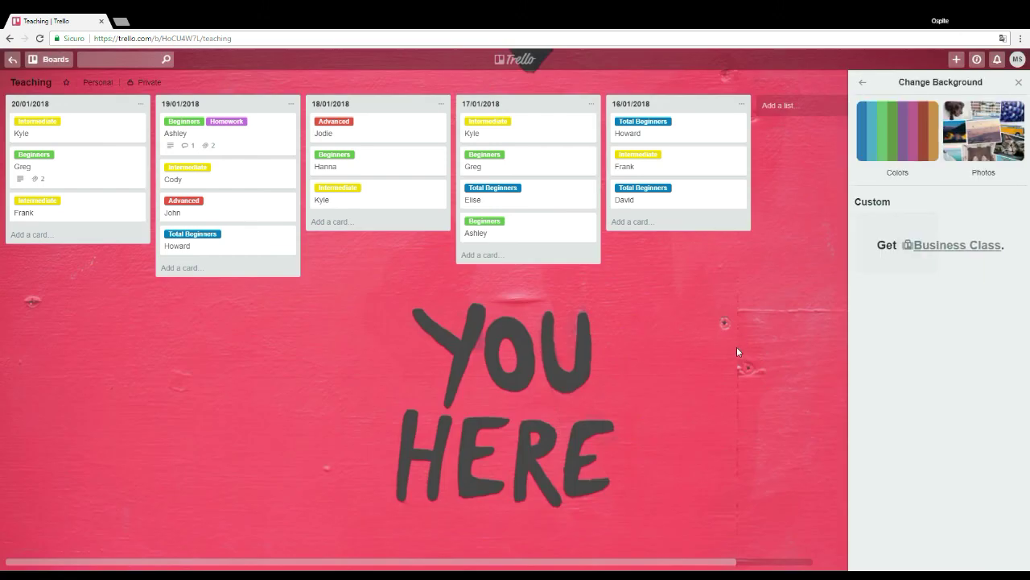
pyautogui.click(1019, 82)
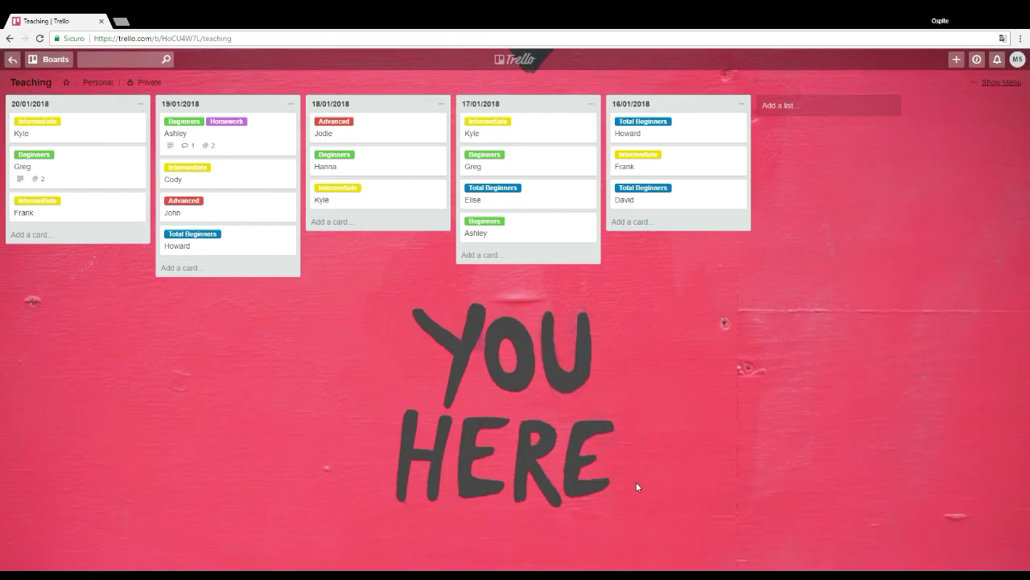